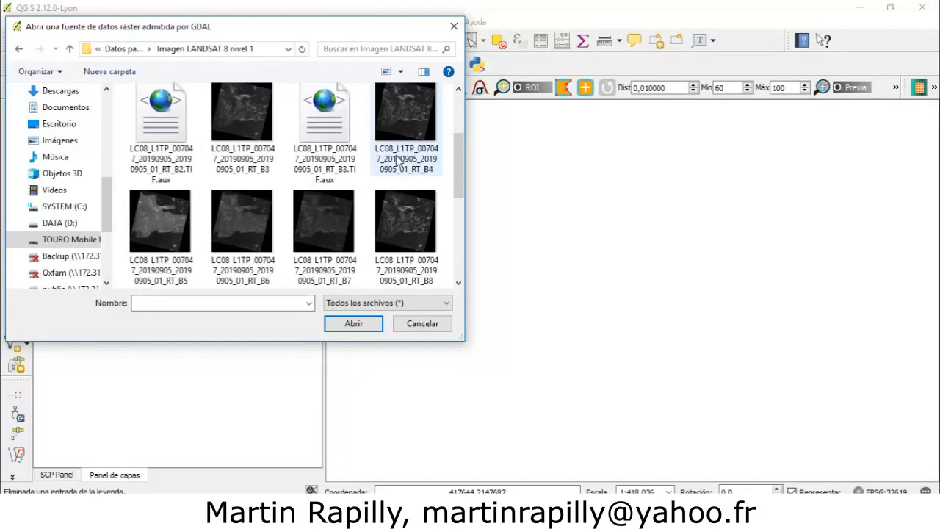
- Load the Landsat 8 band 3 raster LC08_L1TP_007047_20190905_20190905_01_RT_B3 into the project
scroll(396, 161, "up", 2)
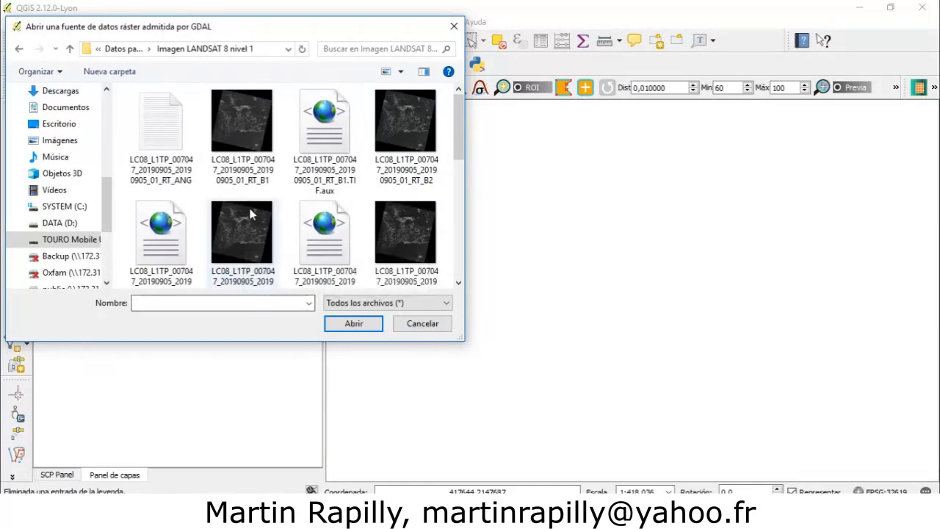
left_click(395, 233)
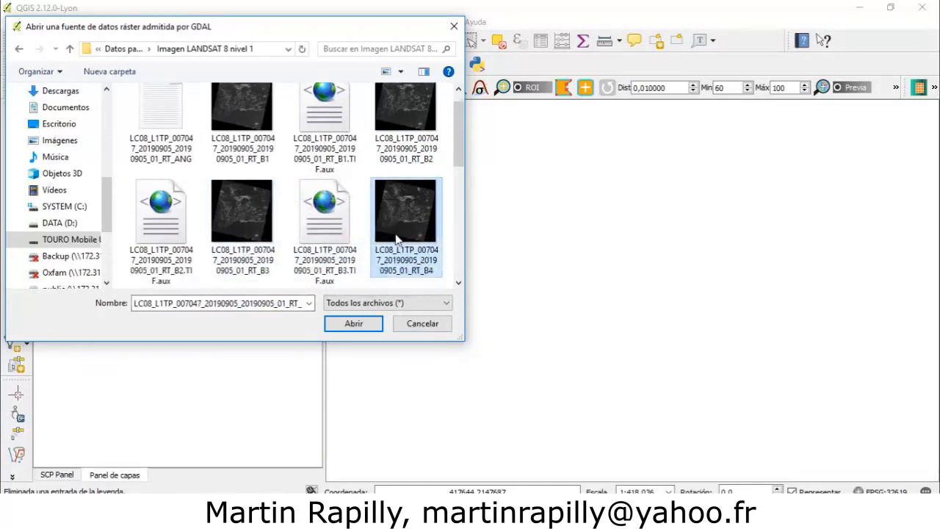
double_click(233, 236)
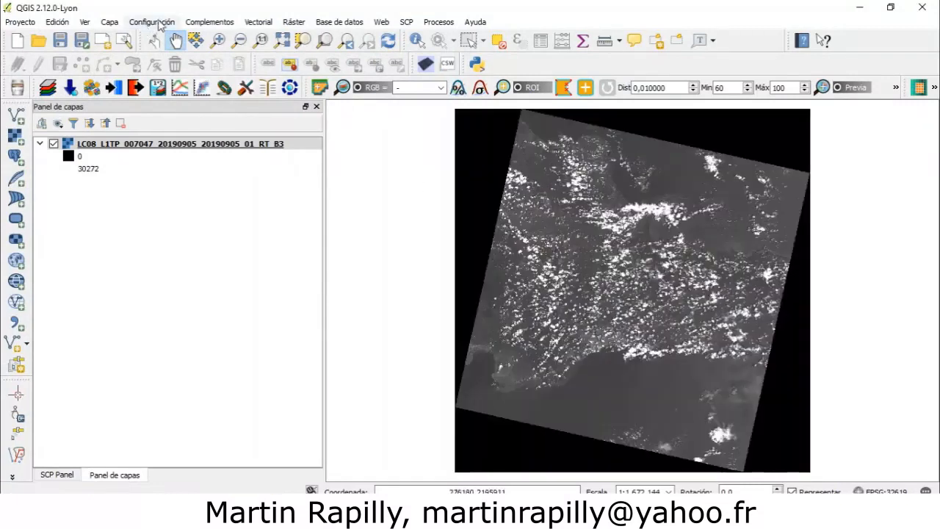
- Zoom in on the cloudy coastal area of the band 3 image and show the processing toolbox
left_click(217, 40)
left_click_drag(631, 184, 738, 228)
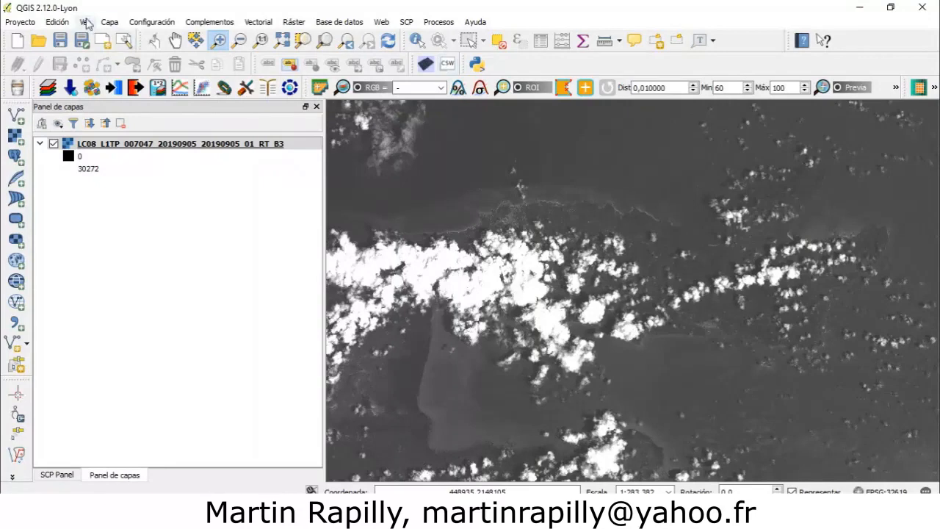
left_click(85, 22)
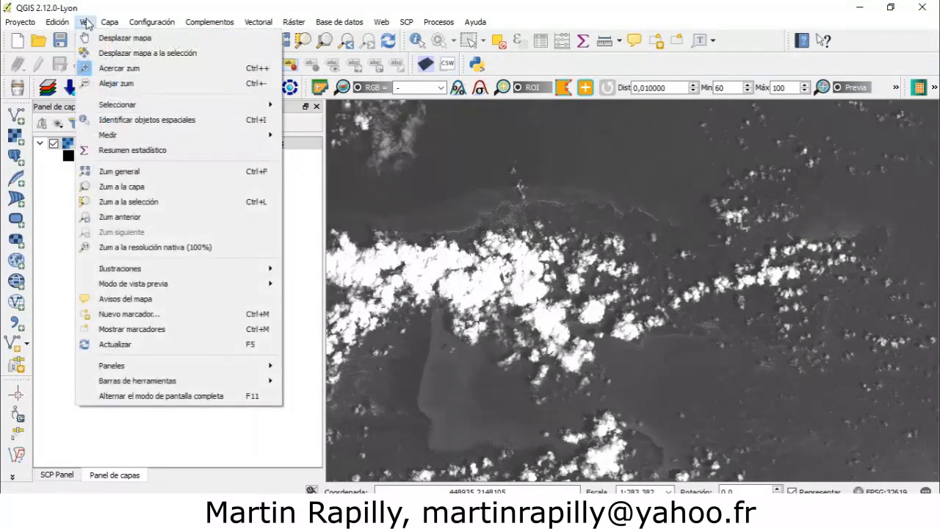
mouse_move(230, 366)
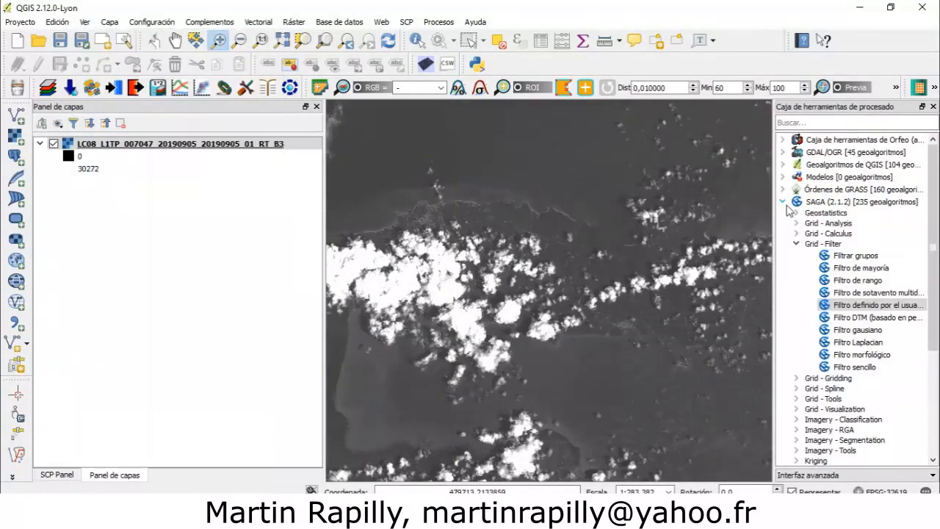
- Open the user-defined filter (Filtro definido por el usuario) from the SAGA Grid - Filter algorithms
left_click(783, 202)
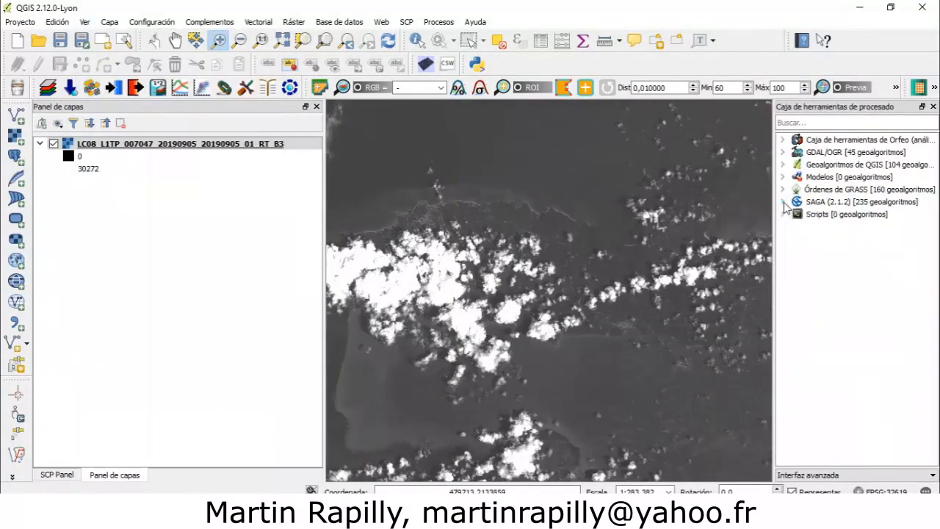
left_click(784, 203)
left_click(793, 248)
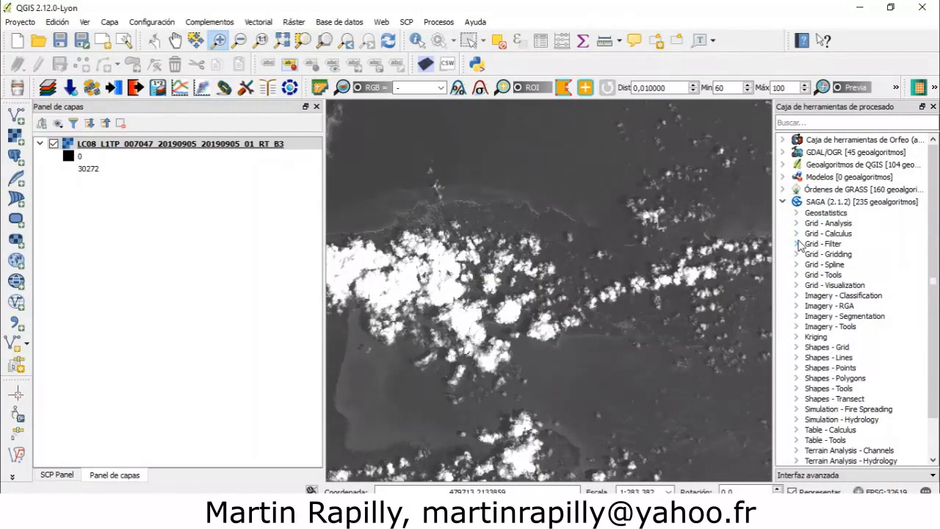
left_click(783, 203)
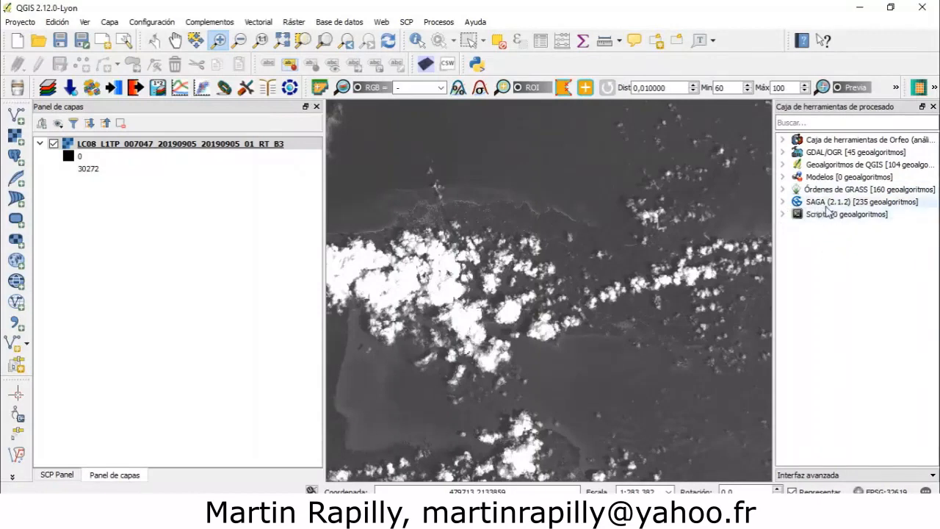
left_click(782, 201)
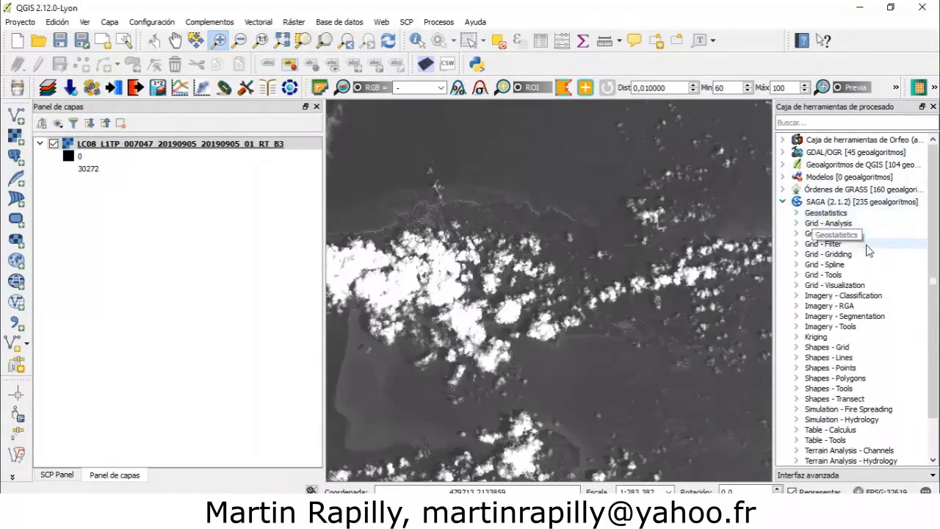
scroll(888, 364, "down", 1)
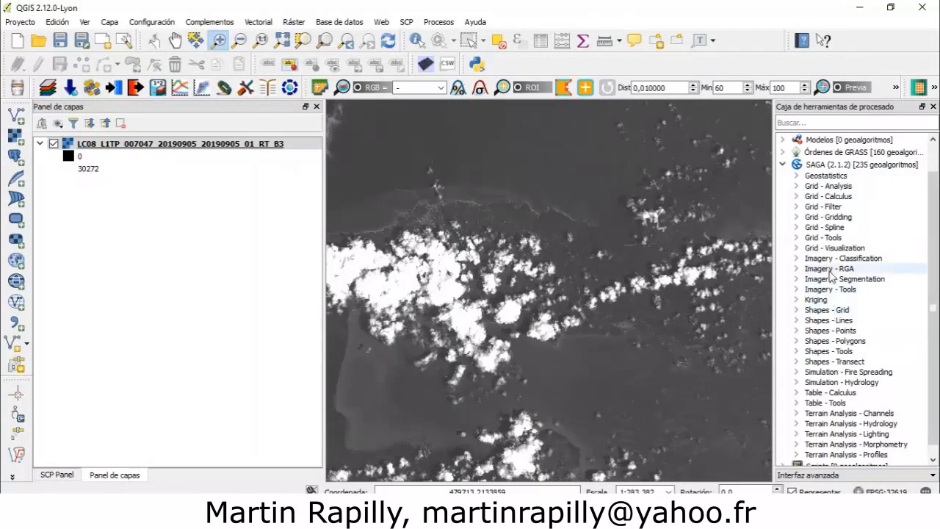
scroll(830, 272, "up", 1)
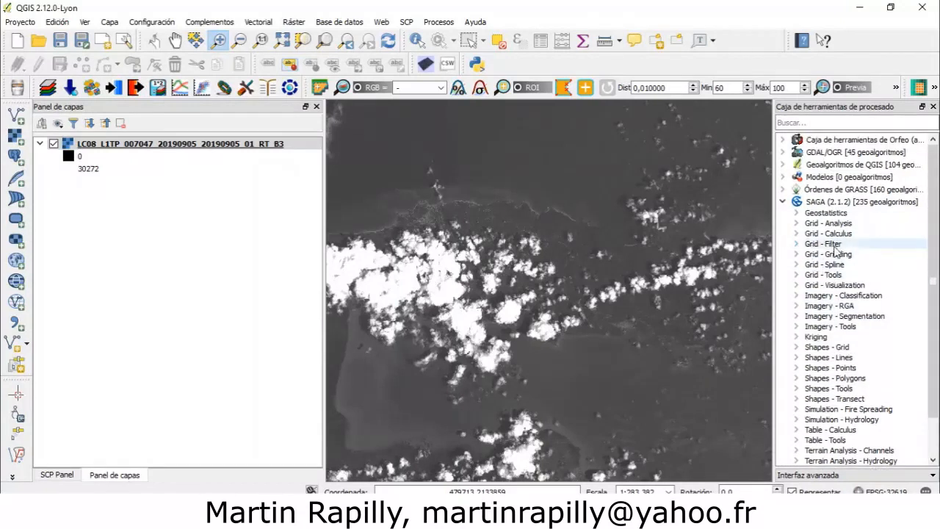
left_click(798, 243)
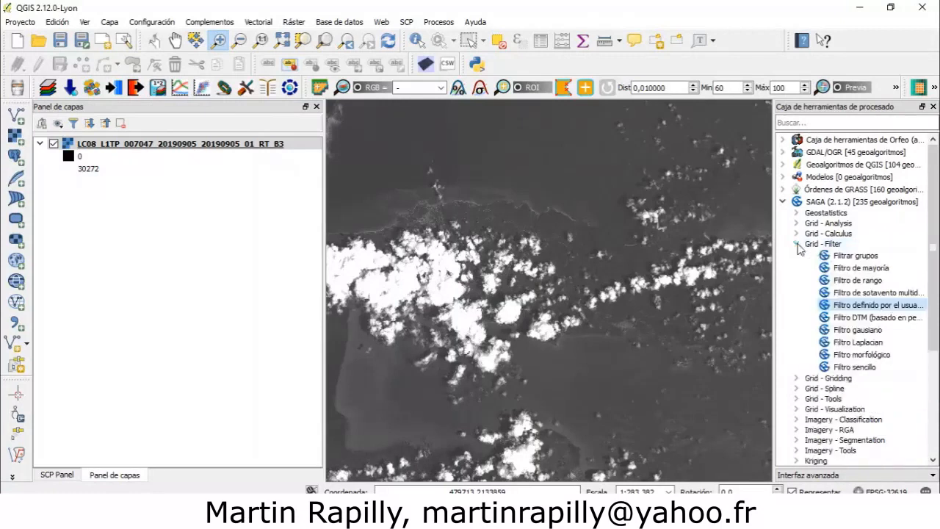
left_click(844, 305)
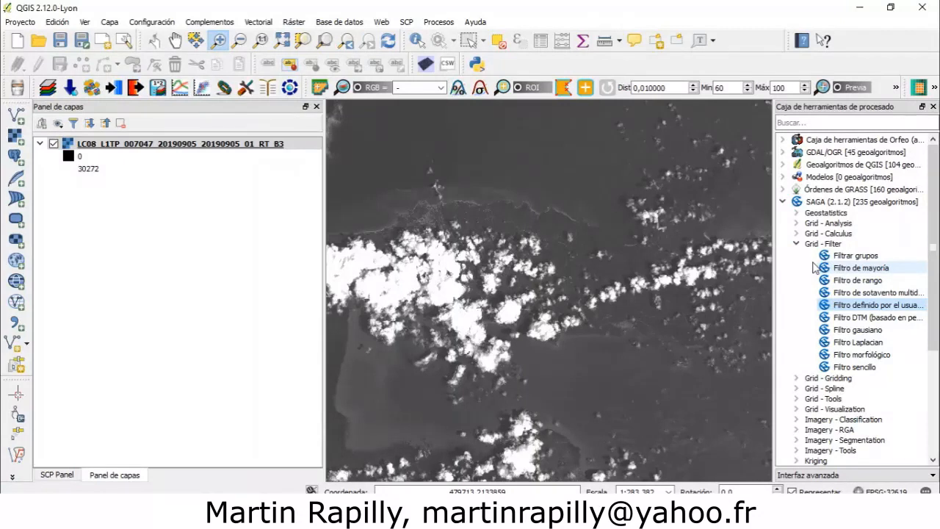
double_click(844, 309)
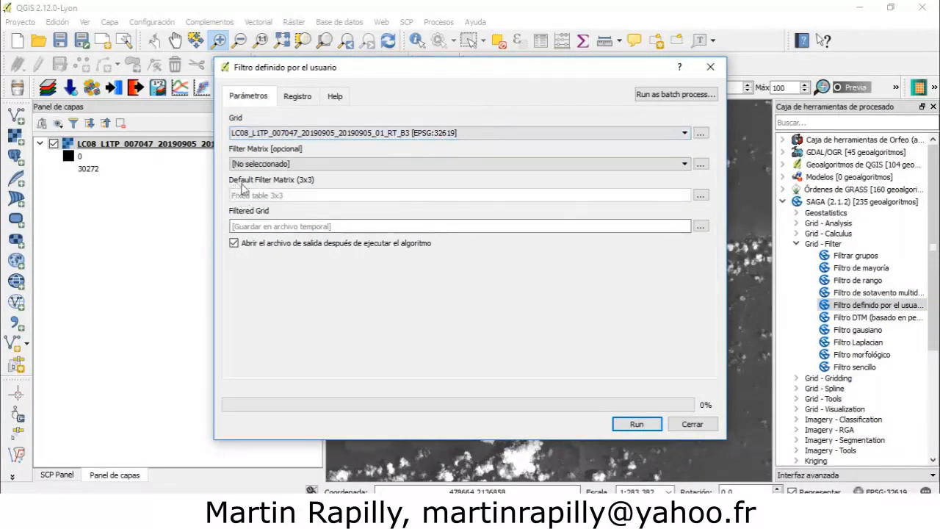
- Open the default 3x3 filter matrix and set all three cells of its first row to 0.11111
left_click(701, 197)
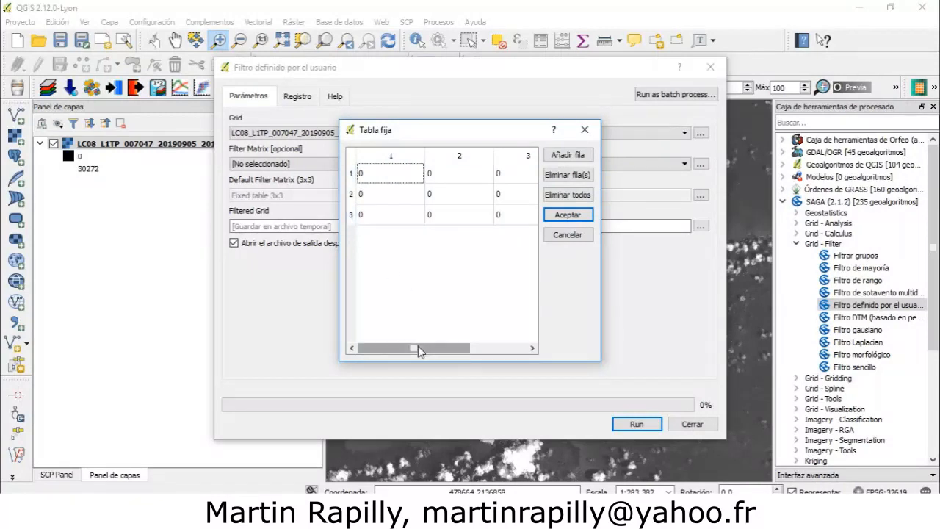
left_click_drag(418, 345, 435, 355)
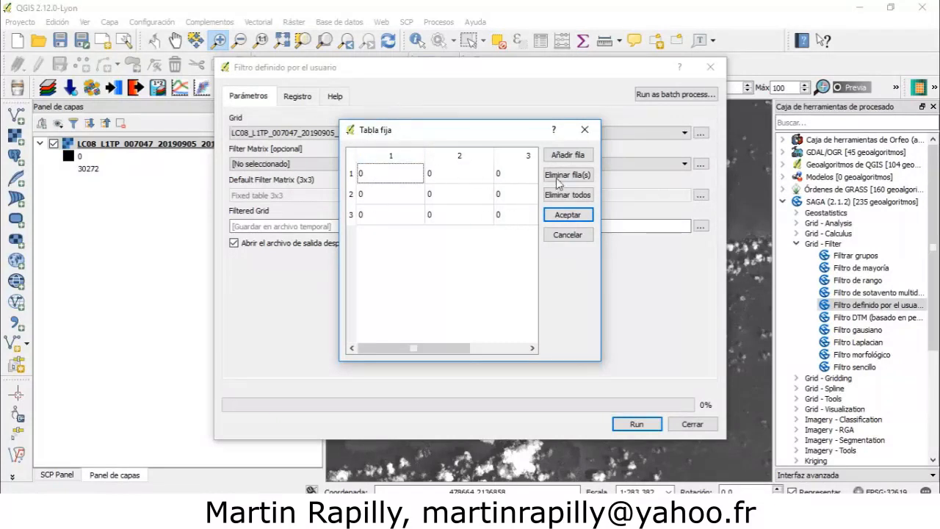
left_click(387, 182)
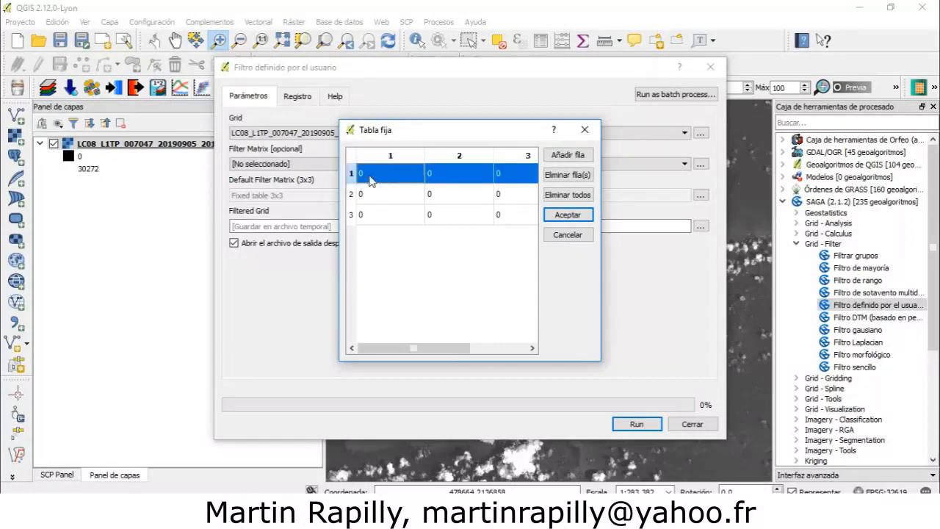
double_click(370, 175)
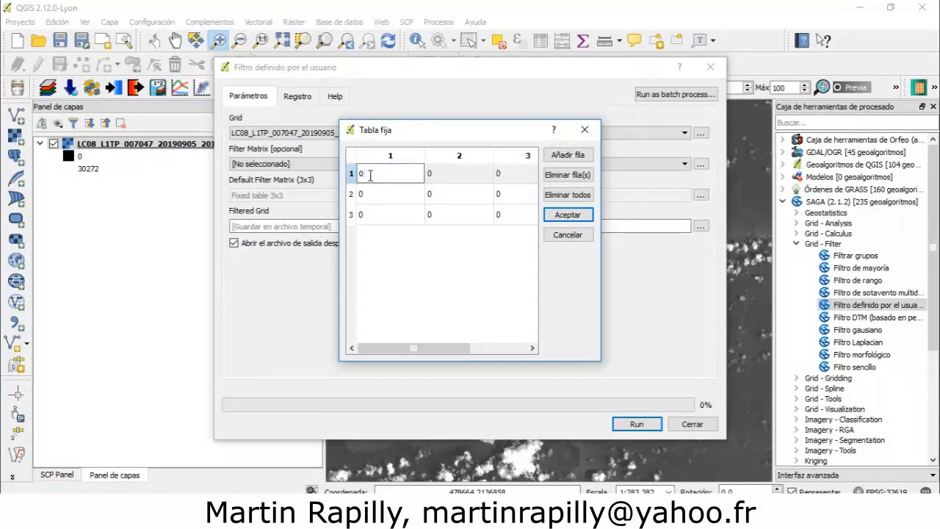
type(".11111")
left_click_drag(392, 175, 360, 175)
key("ctrl+c")
left_click(444, 177)
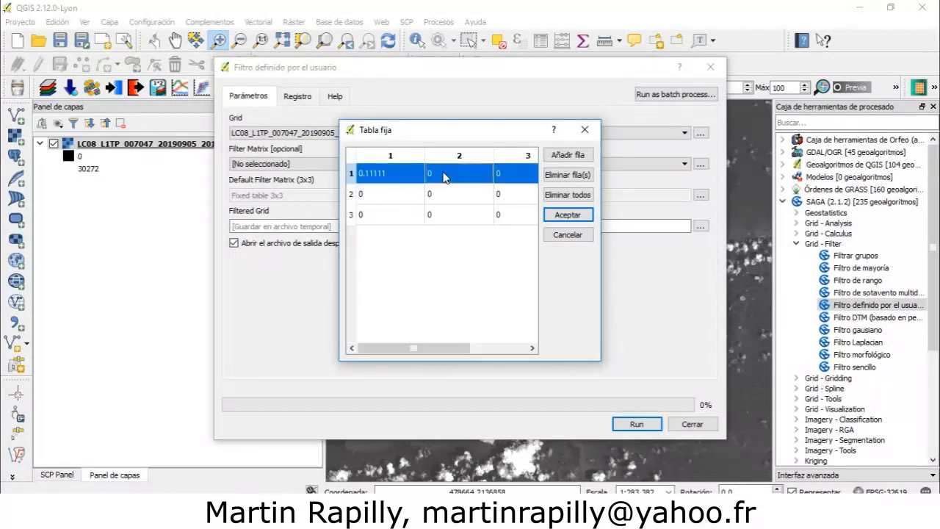
double_click(444, 174)
key("ctrl+v")
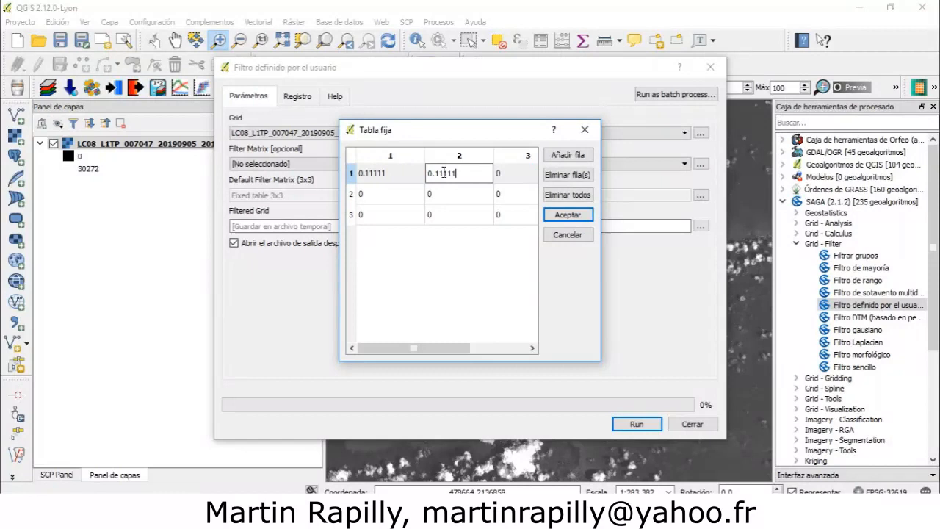
double_click(504, 174)
key("ctrl+v")
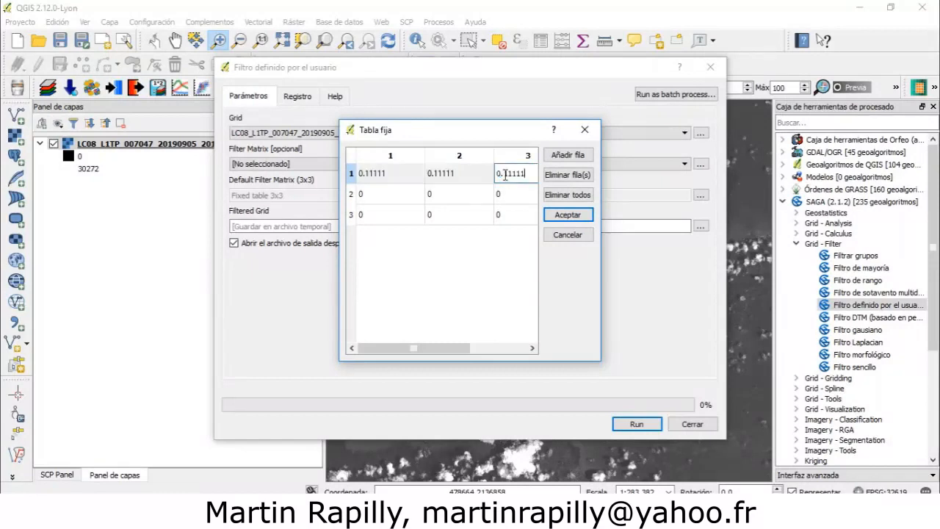
- Set all three cells of the filter matrix's second row to 0.11111
double_click(383, 195)
key("ctrl+v")
double_click(438, 194)
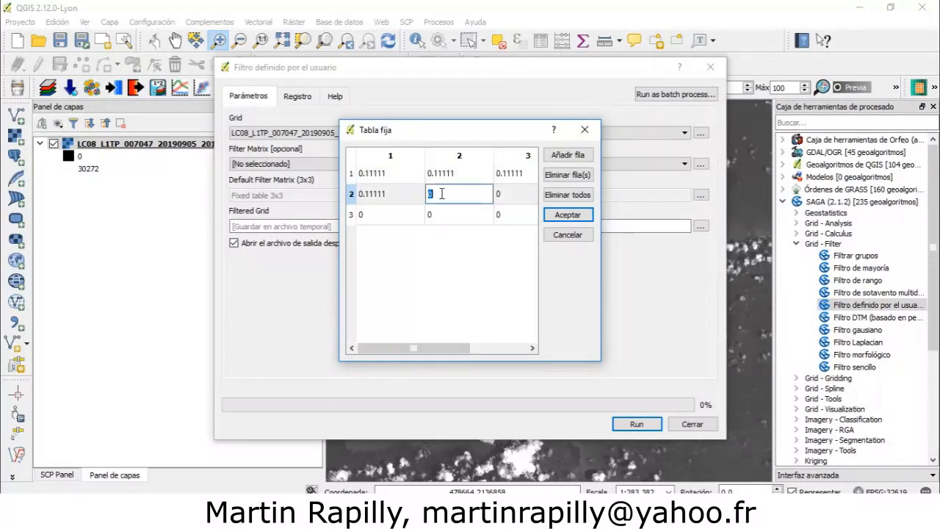
key("ctrl+v")
left_click(505, 199)
double_click(505, 197)
key("ctrl+v")
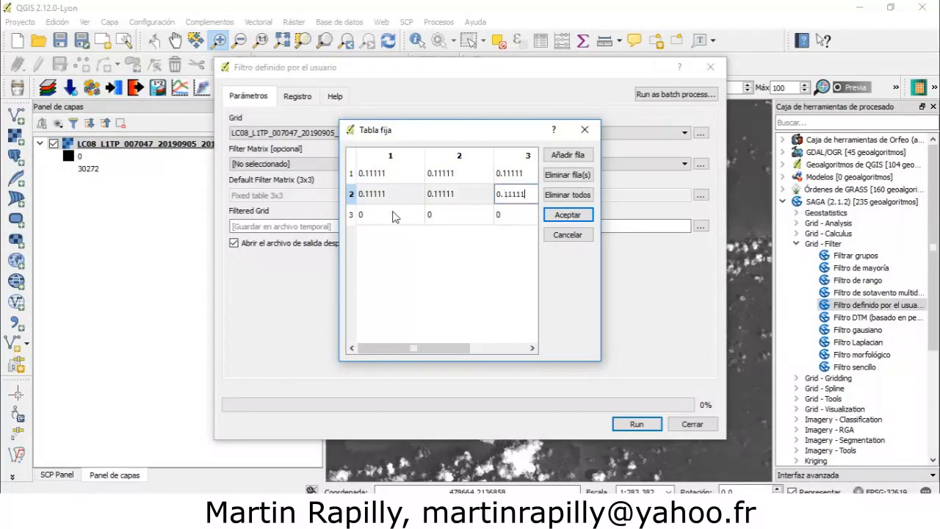
- Set all three cells of the filter matrix's third row to 0.11111 and accept the matrix
double_click(383, 215)
key("ctrl+v")
double_click(436, 215)
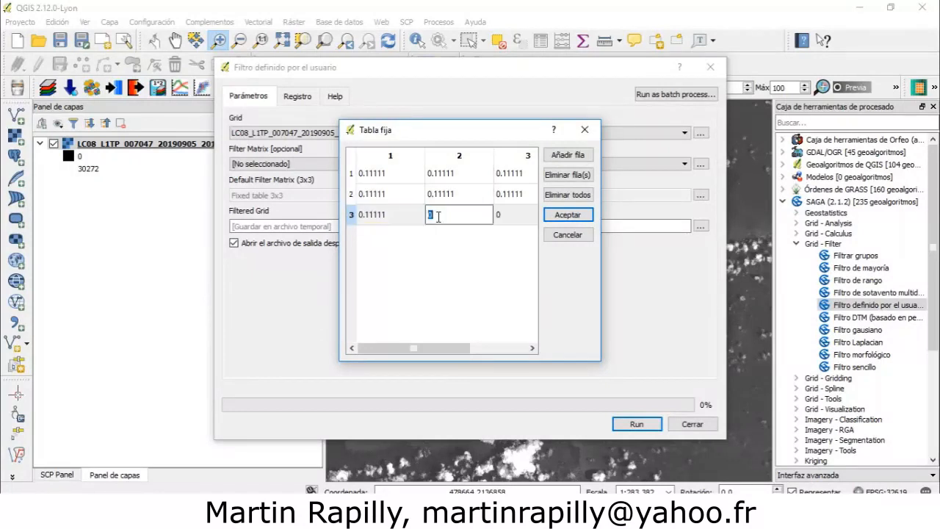
key("ctrl+v")
left_click(510, 219)
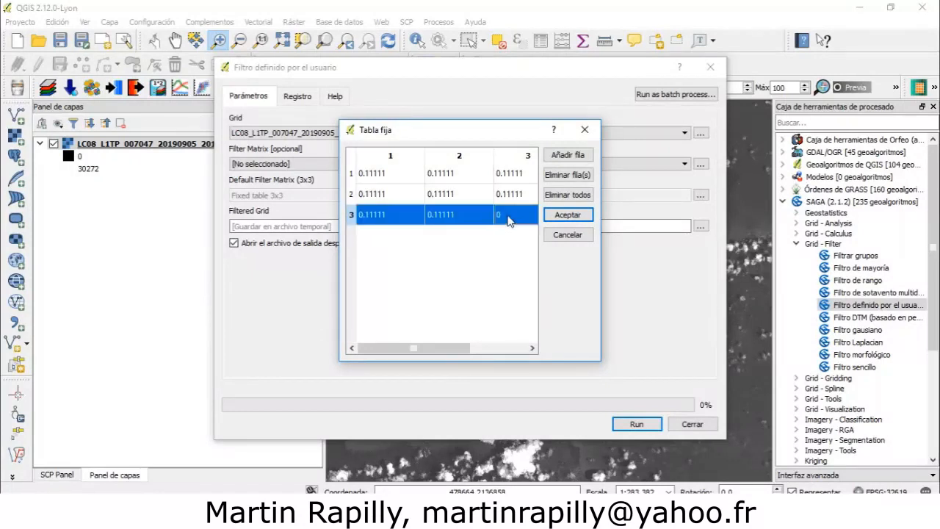
double_click(510, 218)
key("ctrl+v")
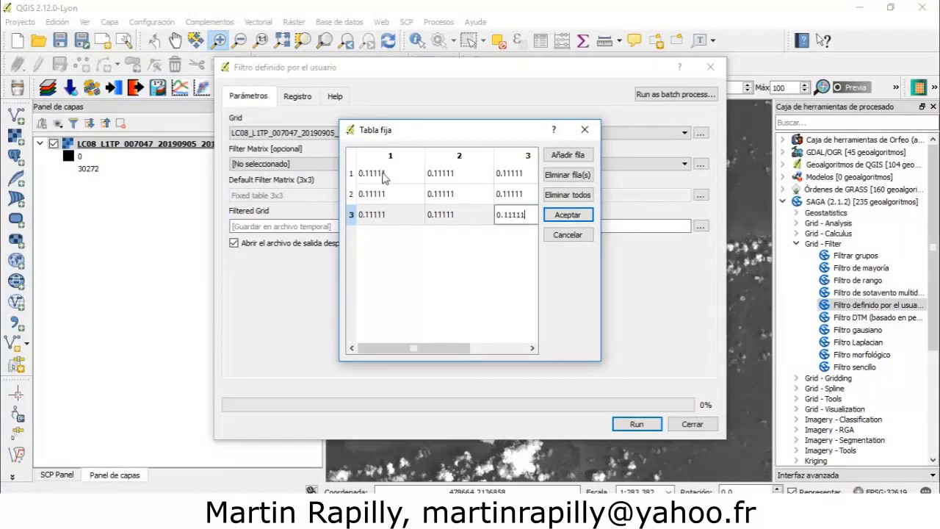
left_click(493, 240)
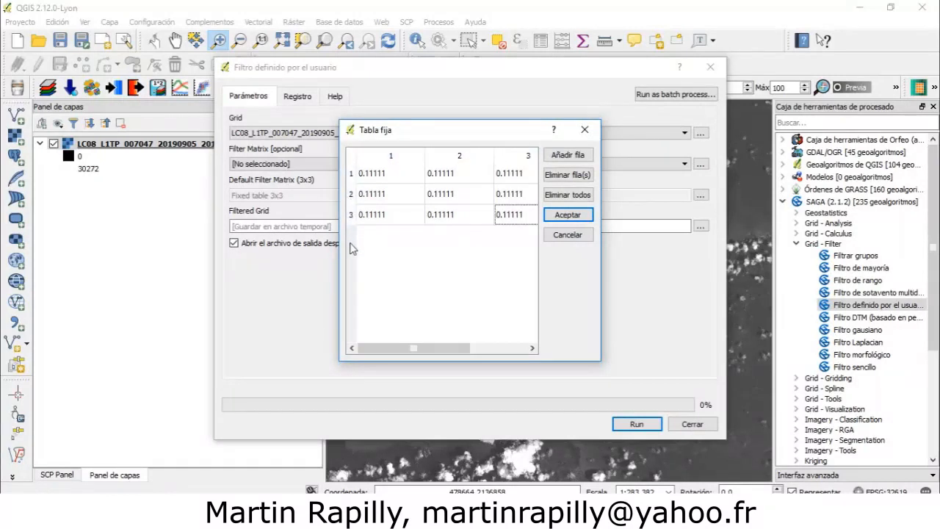
left_click(567, 217)
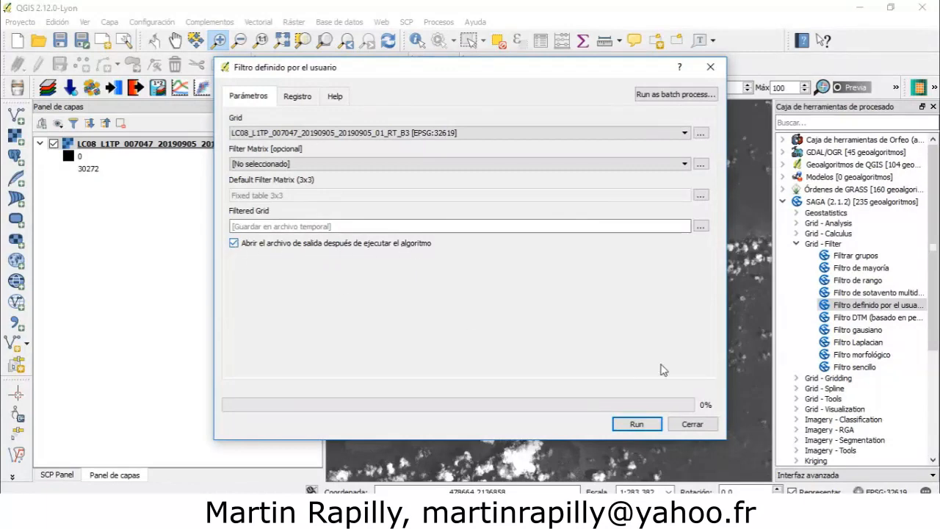
- Run the user-defined filter on the band 3 grid with a temporary output file, and close the Python console
left_click(637, 424)
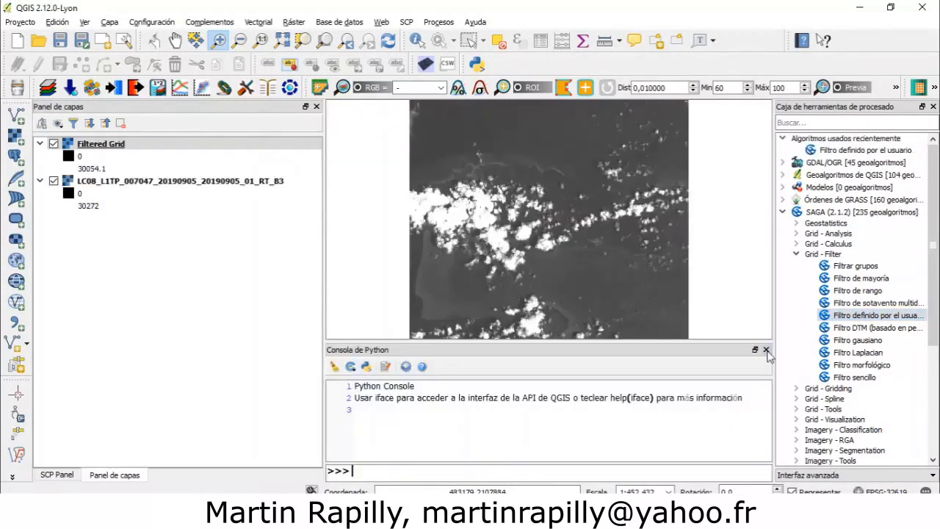
left_click(766, 350)
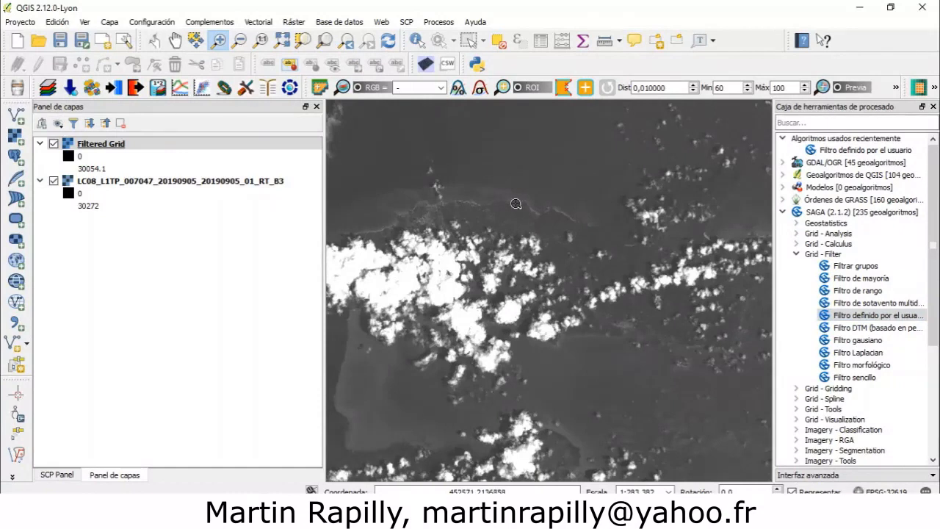
- Toggle the Filtered Grid layer's visibility over a closer view of the coast to compare it with the original band 3 image
left_click(118, 151)
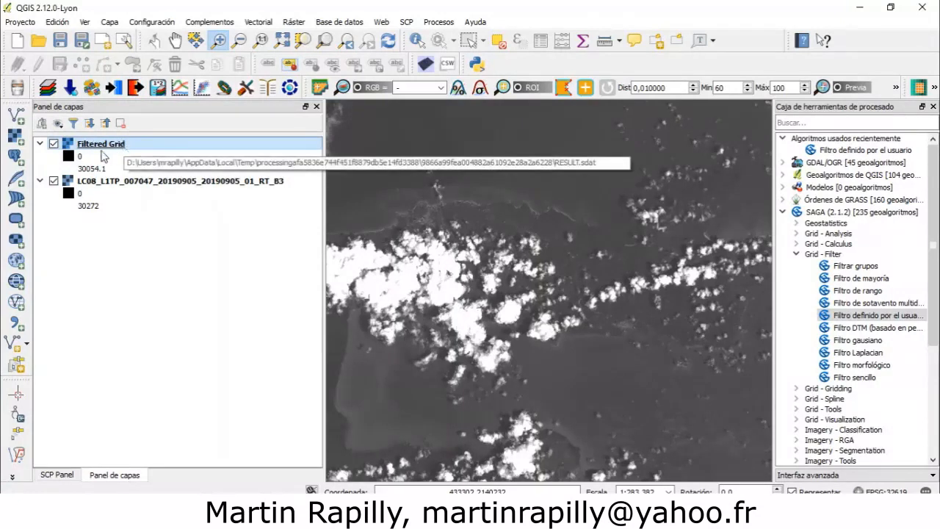
left_click(54, 143)
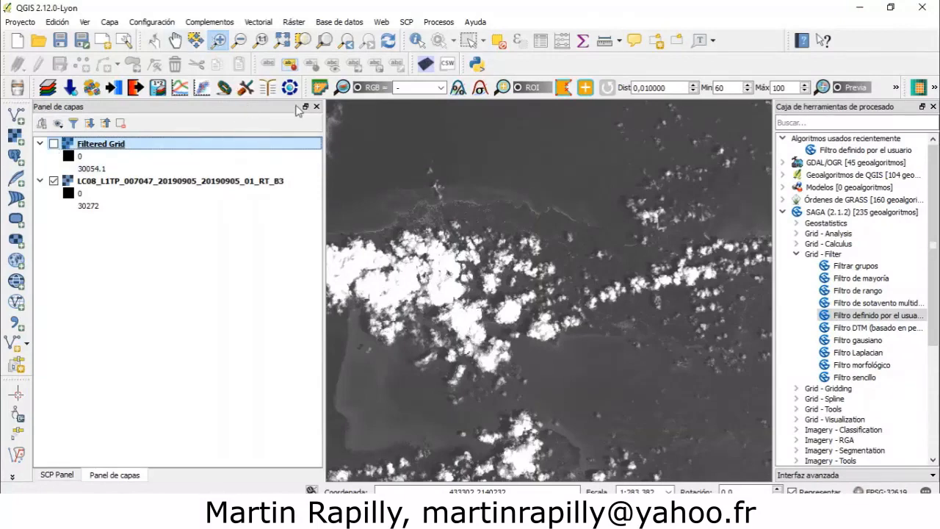
left_click_drag(387, 178, 549, 325)
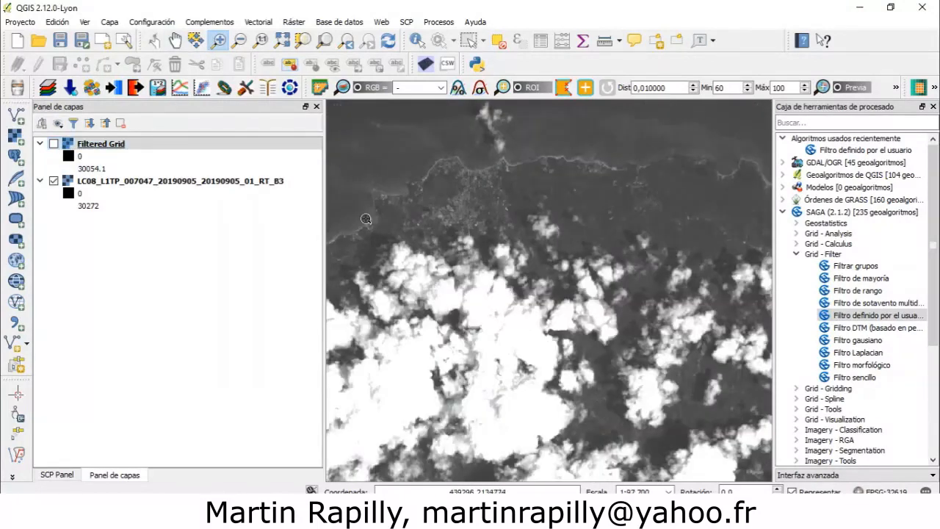
left_click(54, 144)
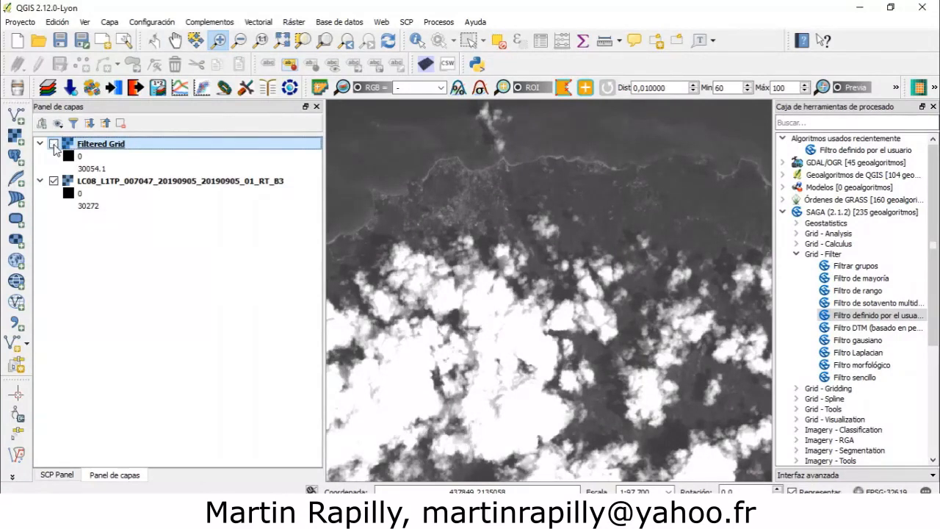
- Toggle the Filtered Grid layer's visibility at pixel-level zoom over the bright pixels inland to compare the smoothing with the original band 3 image
left_click_drag(461, 210, 496, 248)
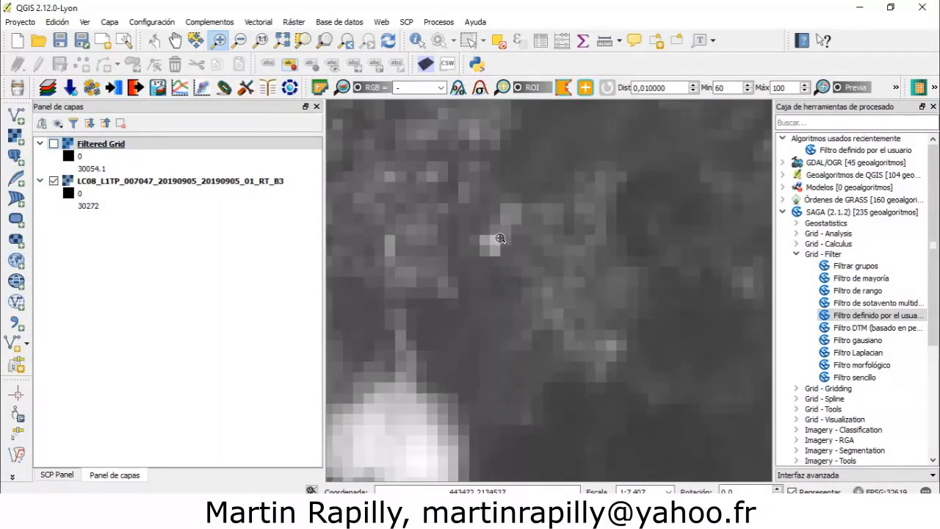
left_click(54, 144)
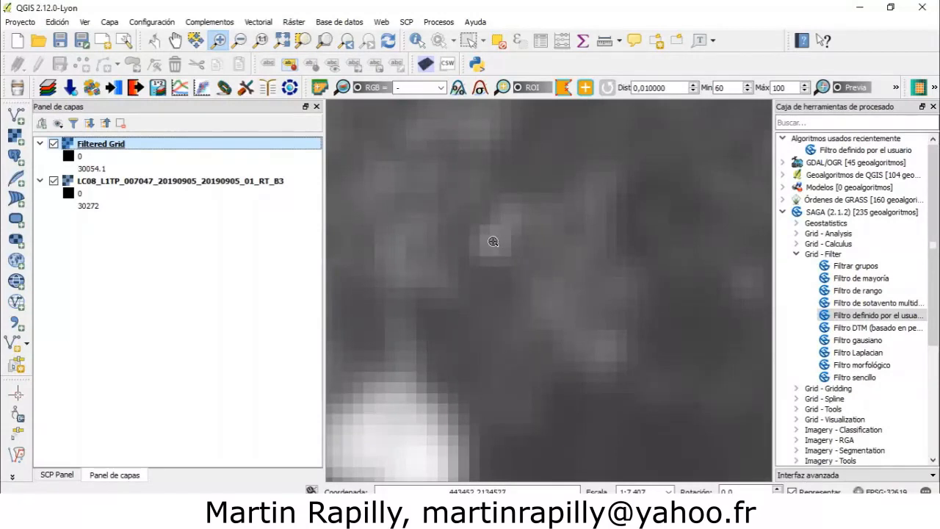
left_click(54, 144)
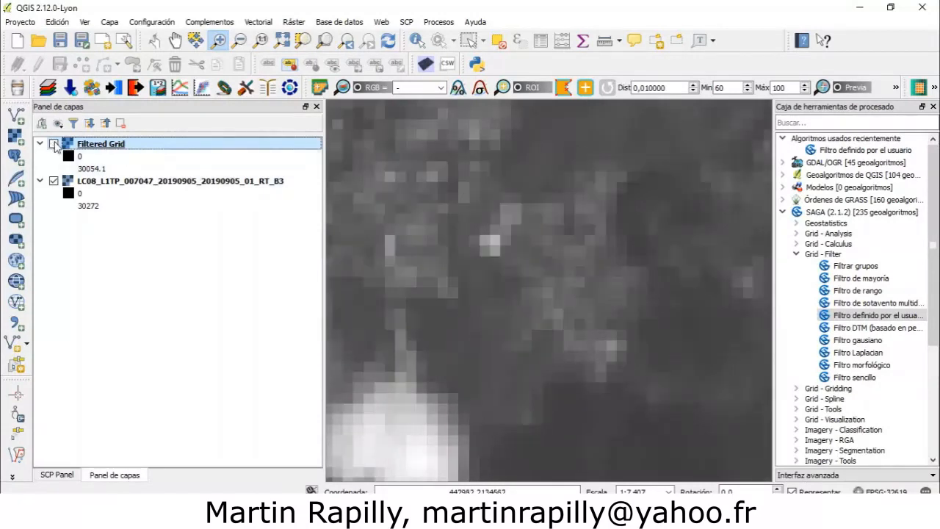
left_click(53, 144)
left_click(53, 144)
left_click(53, 143)
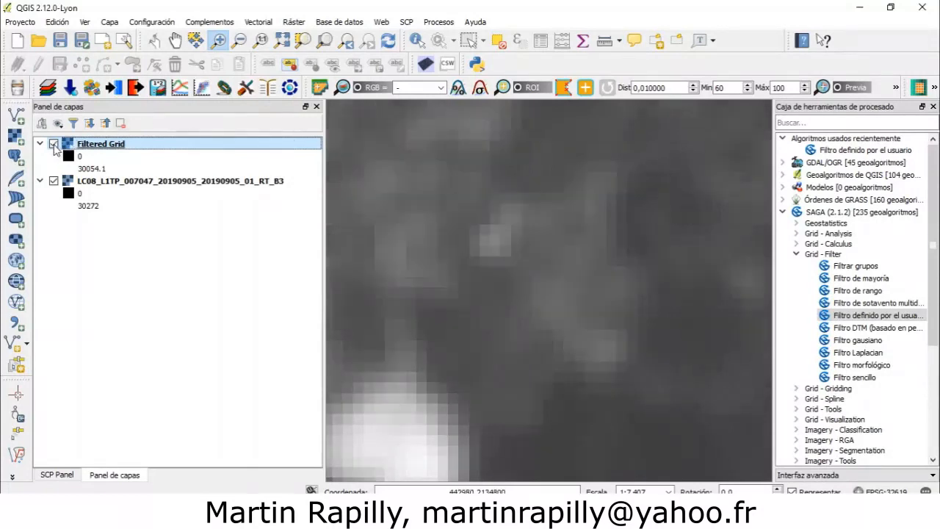
left_click(53, 144)
- Compare the Filtered Grid with the original band 3 image at an intermediate scale around the town by switching its visibility, leaving it hidden
scroll(507, 227, "down", 2)
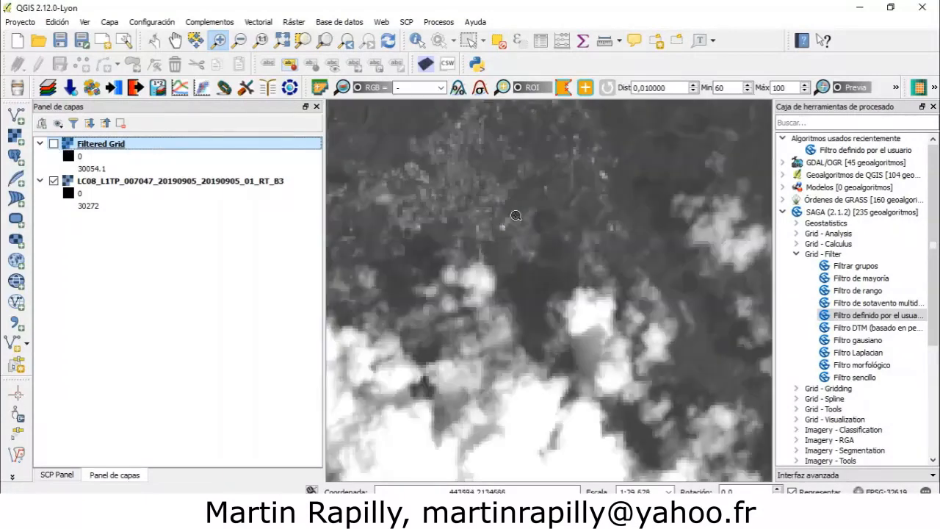
left_click(54, 143)
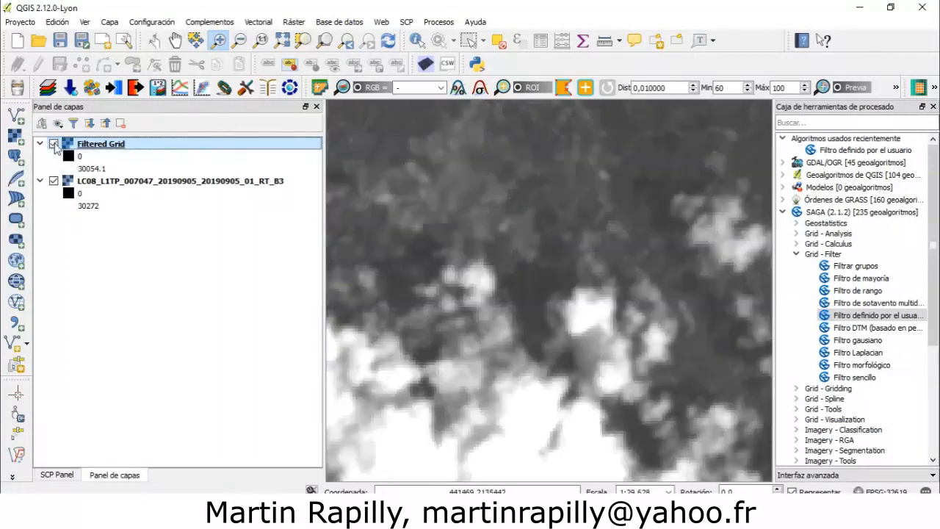
left_click(54, 143)
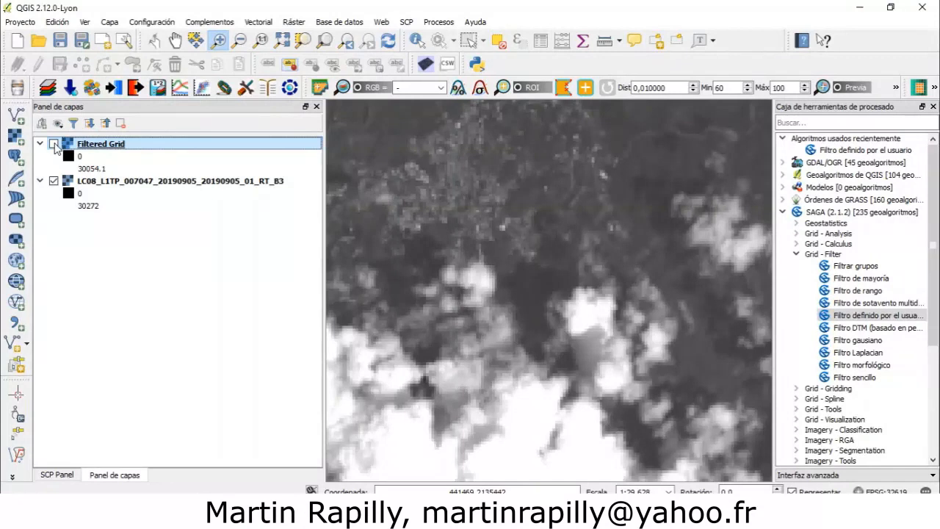
left_click(53, 144)
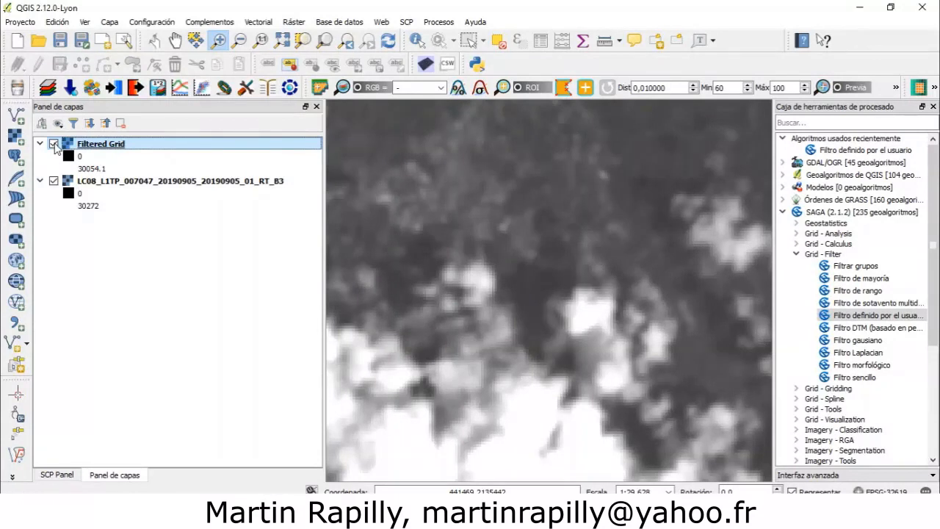
left_click(53, 144)
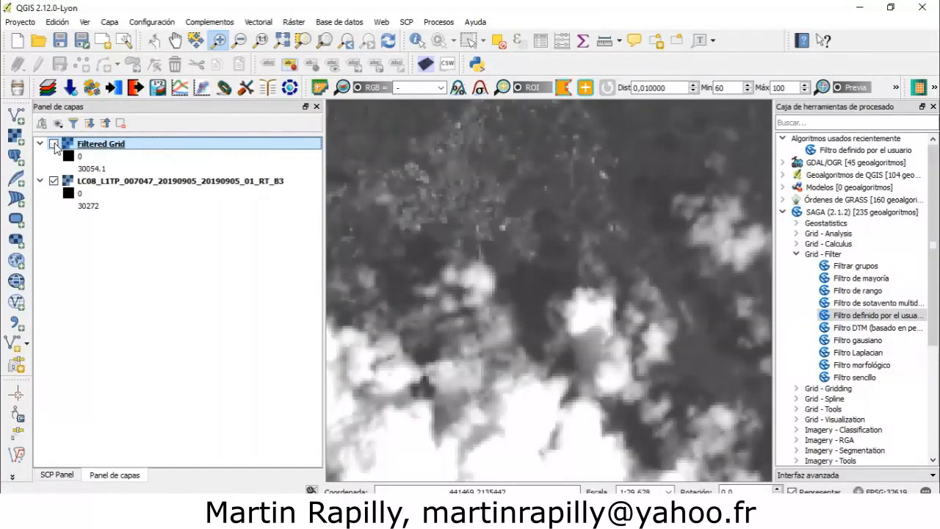
left_click(54, 143)
left_click(53, 144)
scroll(558, 237, "down", 1)
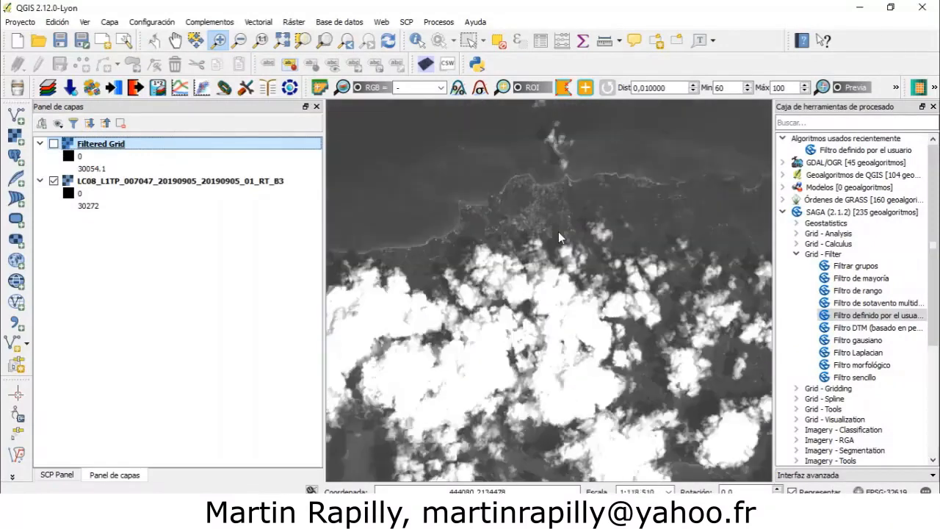
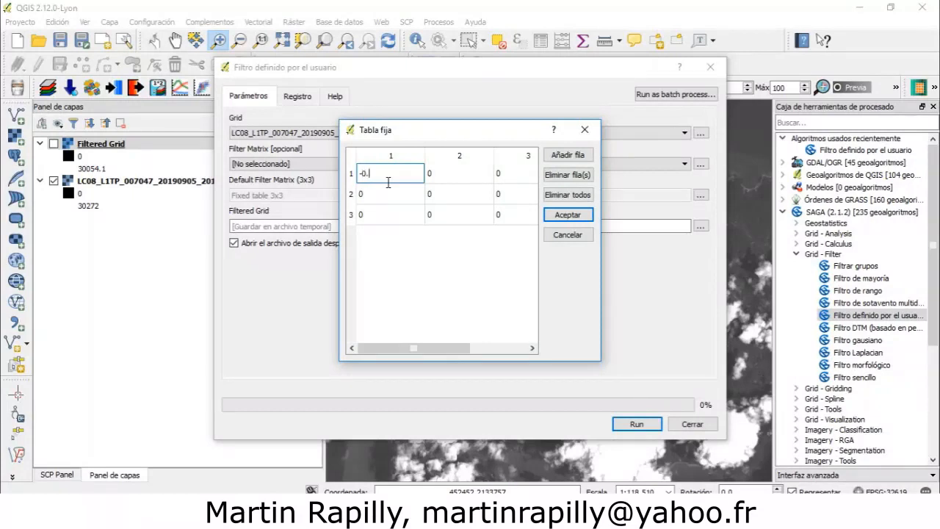
- Set all three cells of the filter matrix's first column to -0.11111
type("11111")
left_click_drag(399, 178, 335, 173)
key("ctrl+c")
left_click(385, 197)
double_click(382, 195)
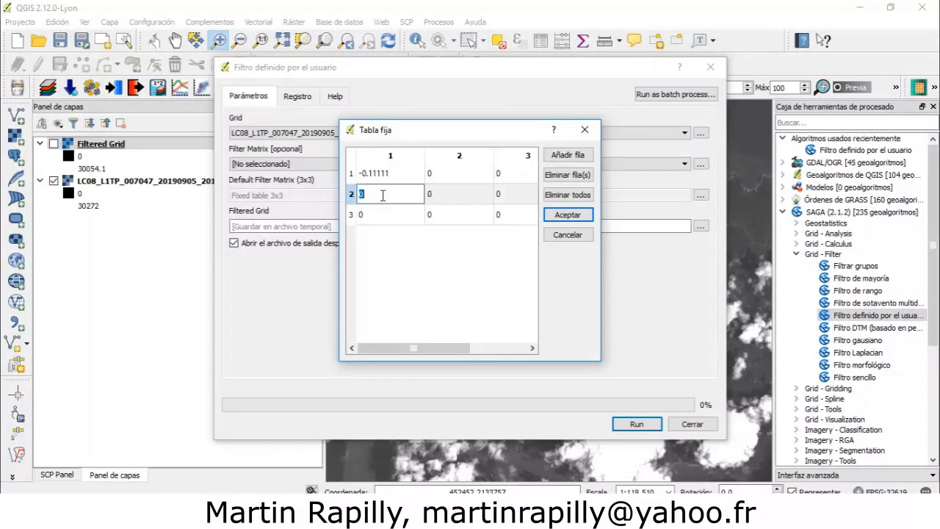
key("ctrl+v")
left_click(378, 211)
double_click(379, 212)
key("ctrl+v")
- Set the second and third cells of the filter matrix's third row to -0.11111
left_click(450, 222)
double_click(448, 217)
key("ctrl+v")
left_click(497, 216)
double_click(502, 216)
key("ctrl+v")
- Set the third column's second-row cell and the first row's second and third cells to -0.11111
left_click(503, 194)
double_click(503, 194)
key("ctrl+v")
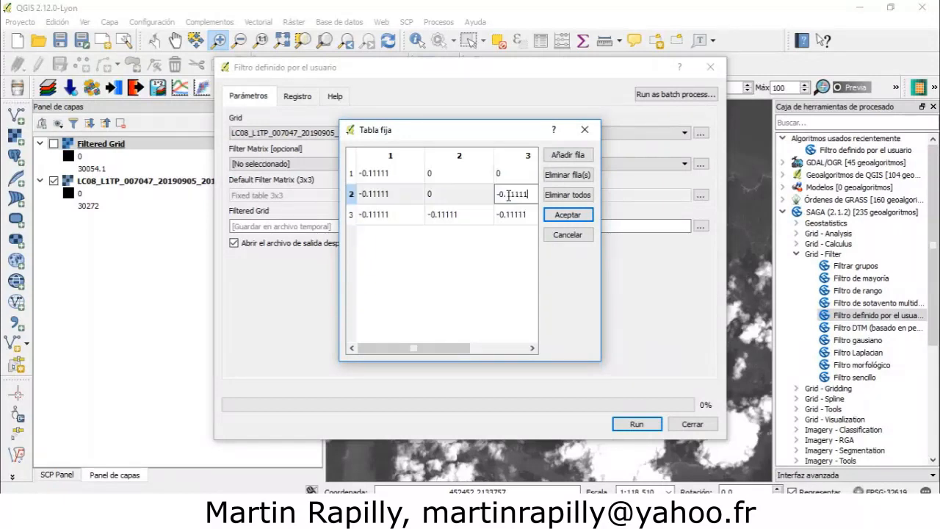
left_click(505, 174)
double_click(505, 174)
key("ctrl+v")
left_click(443, 174)
double_click(443, 174)
key("ctrl+v")
- Calculate 8 ÷ 9 in the Windows Calculator for the matrix's centre cell, and close the calculator
left_click(446, 195)
double_click(446, 196)
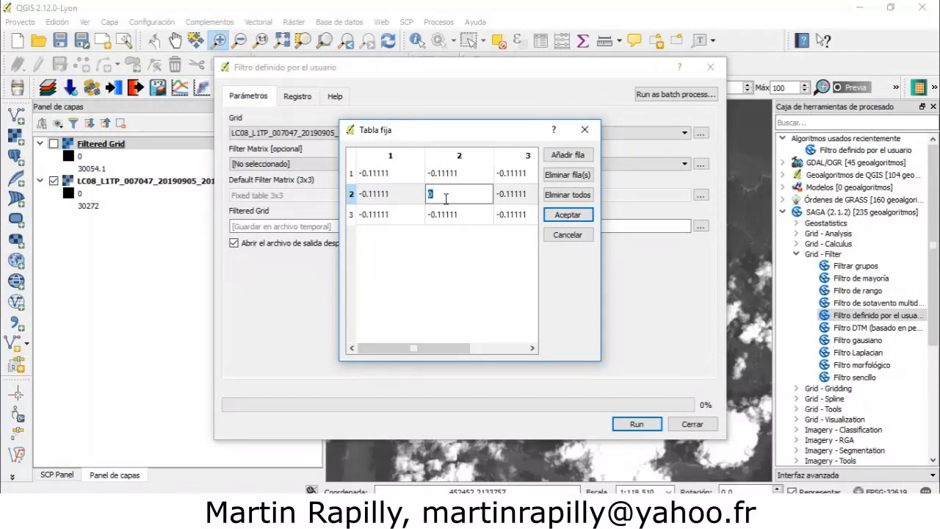
left_click(246, 513)
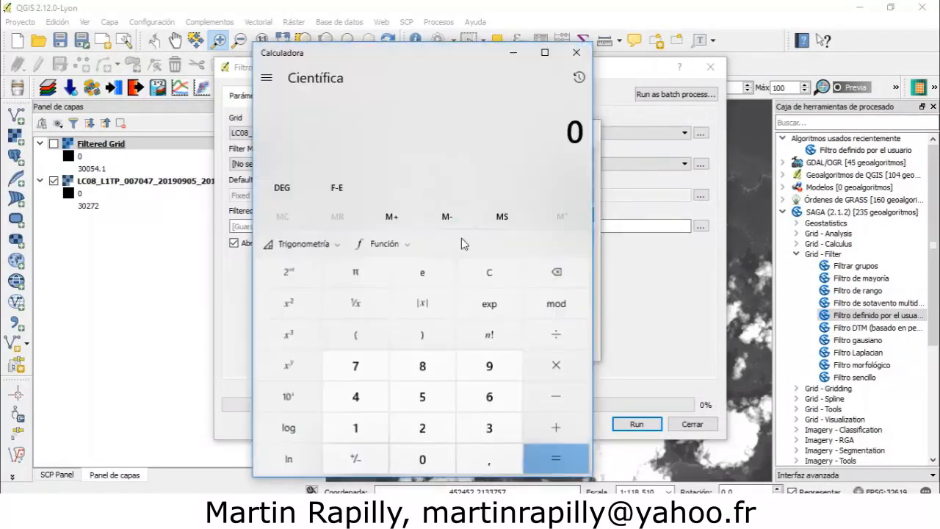
left_click(422, 366)
left_click(556, 334)
left_click(489, 366)
left_click(547, 461)
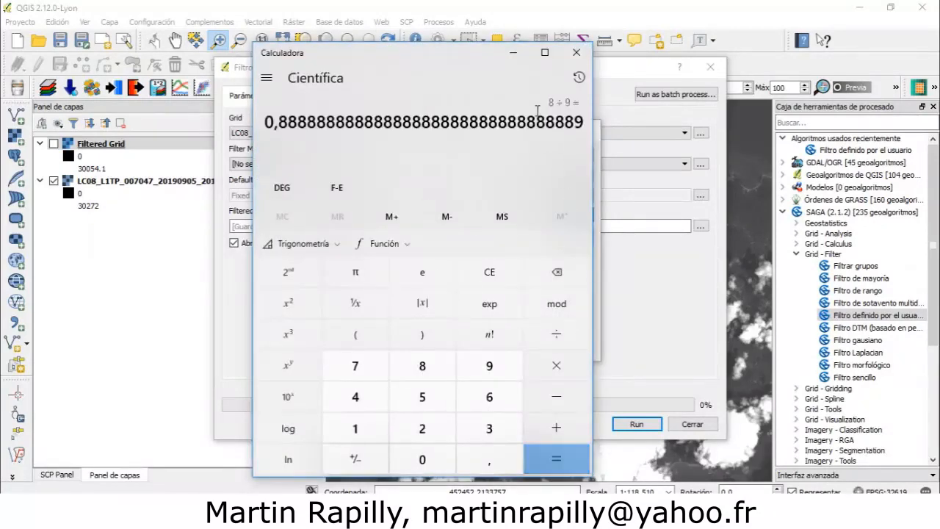
left_click(574, 57)
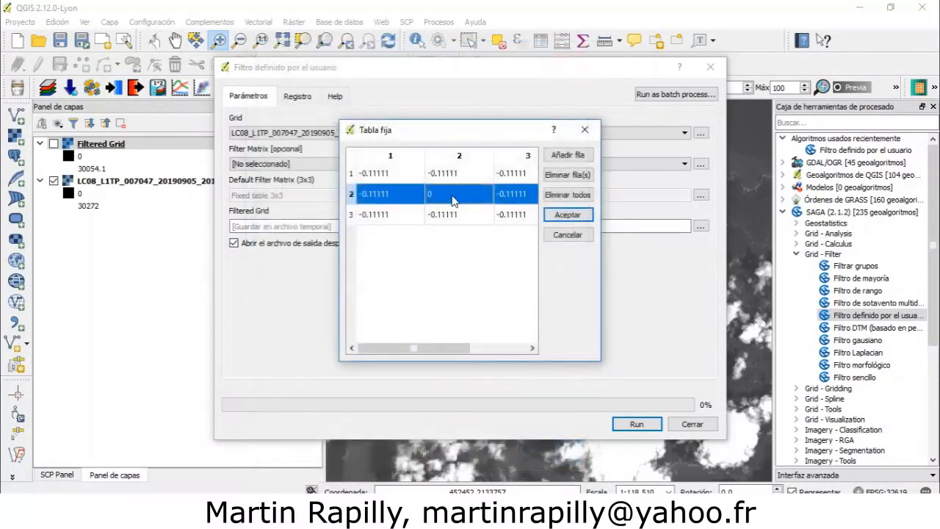
- Set the centre cell of the filter matrix to 0.88888
left_click(423, 214)
left_click(445, 197)
double_click(443, 196)
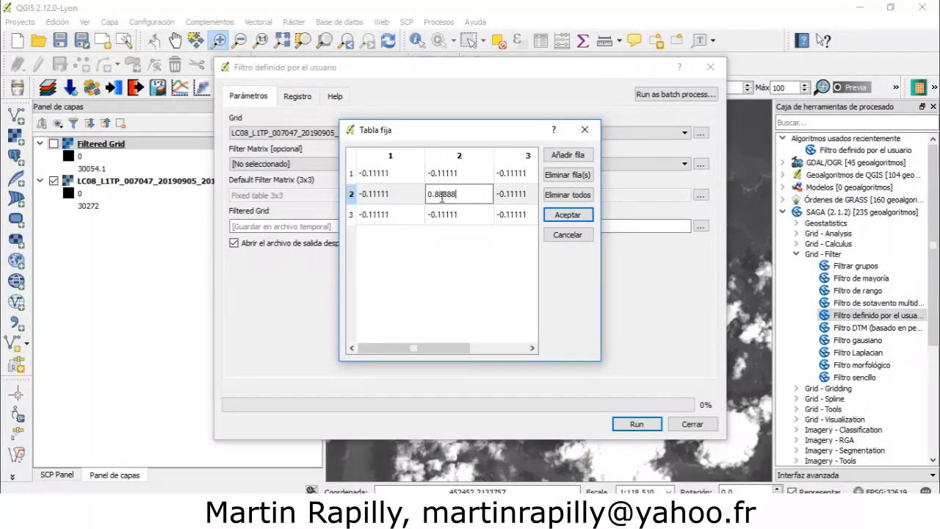
left_click(498, 249)
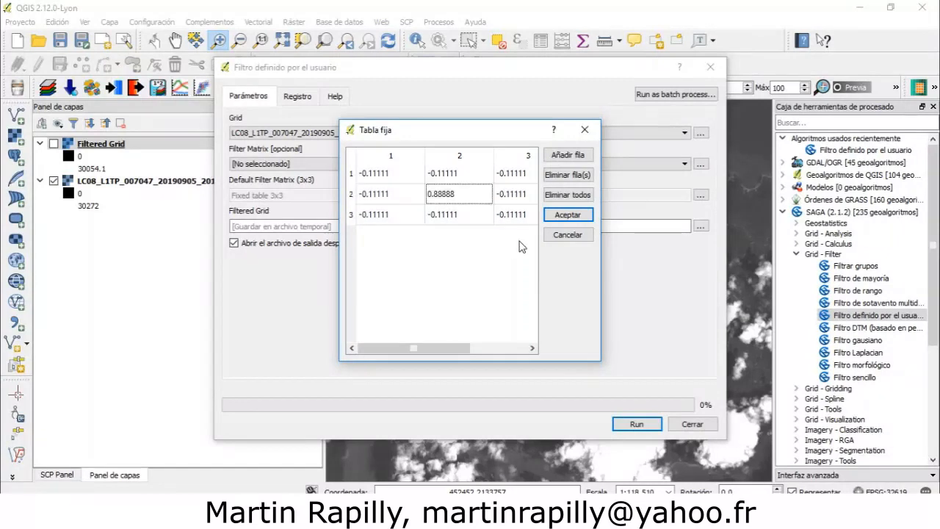
- Run the user-defined filter on the band 3 grid with the accepted matrix and a temporary output file, and close the Python console
left_click(563, 221)
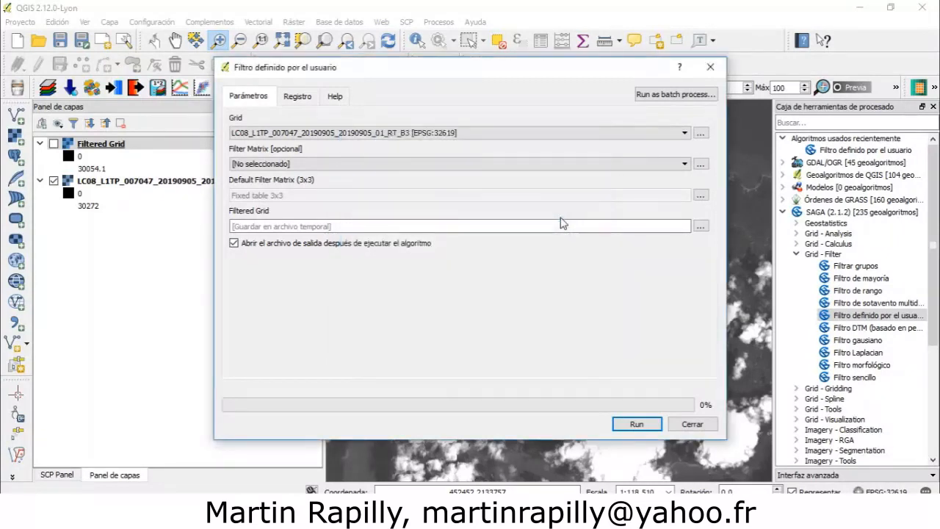
left_click(643, 424)
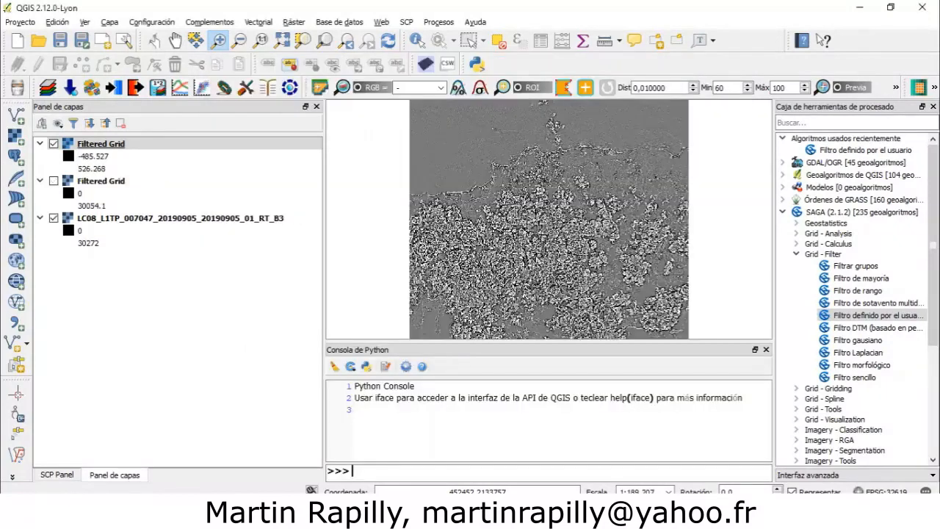
left_click(766, 349)
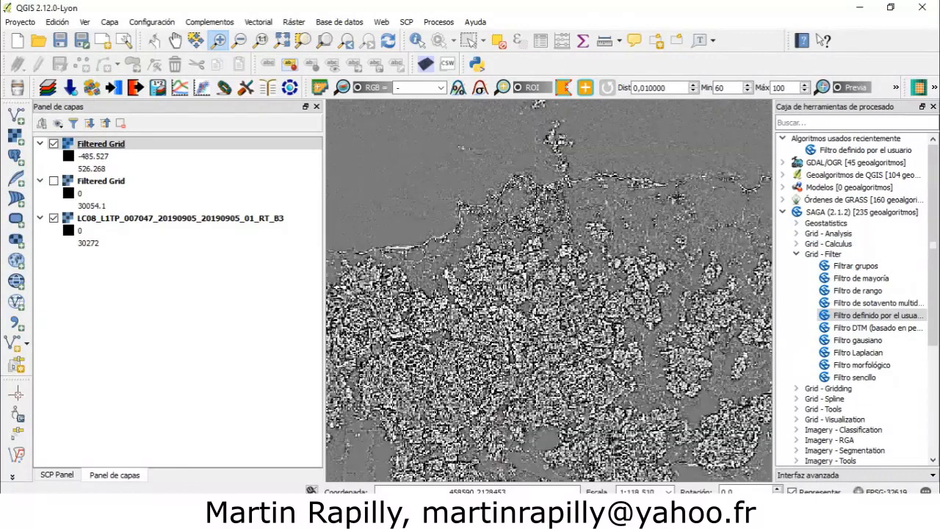
- Toggle the new Filtered Grid layer's visibility to compare its edges with the original band 3 image, and inspect the result over a wider area
scroll(577, 275, "up", 1)
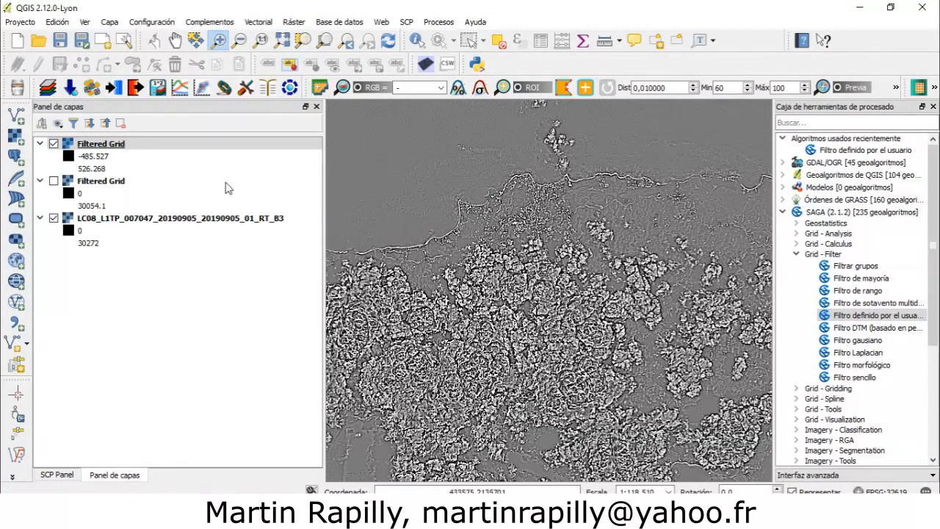
left_click(54, 144)
left_click(54, 144)
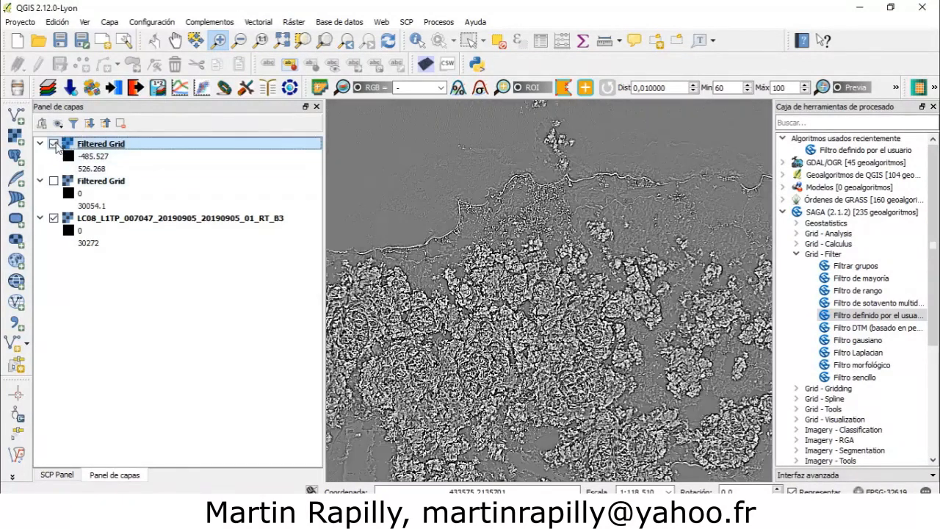
left_click(55, 144)
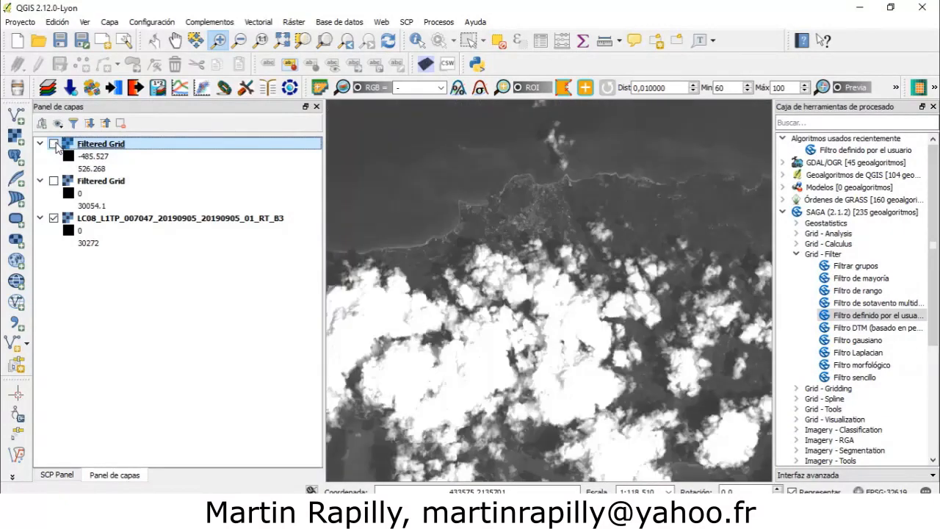
left_click(55, 143)
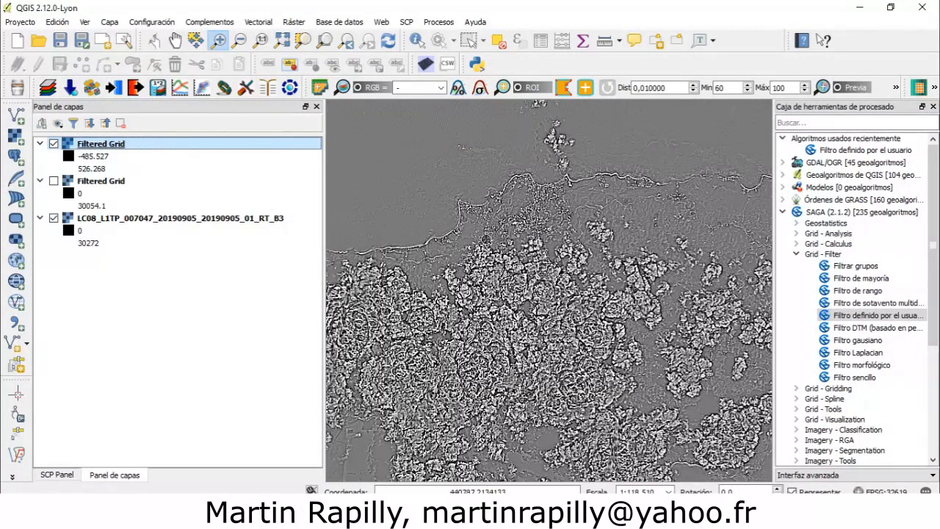
left_click(54, 144)
left_click(54, 145)
left_click(55, 144)
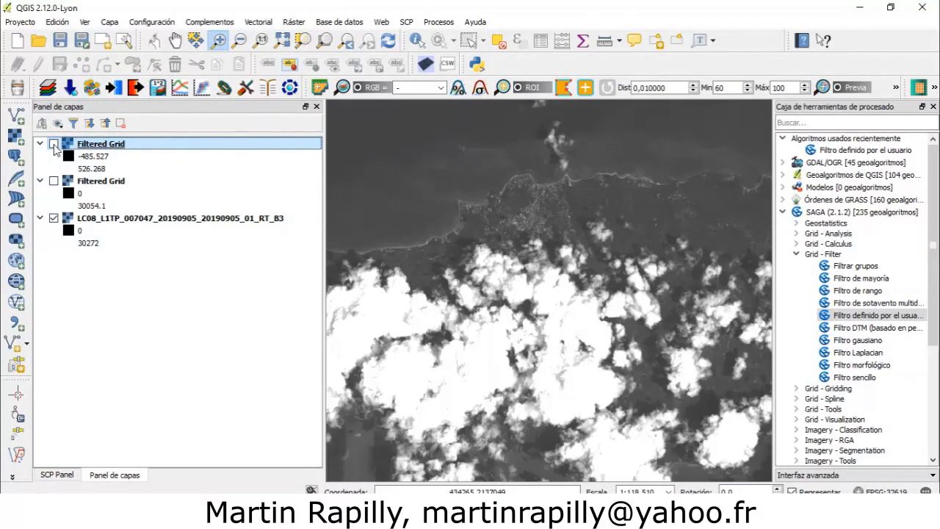
left_click(55, 145)
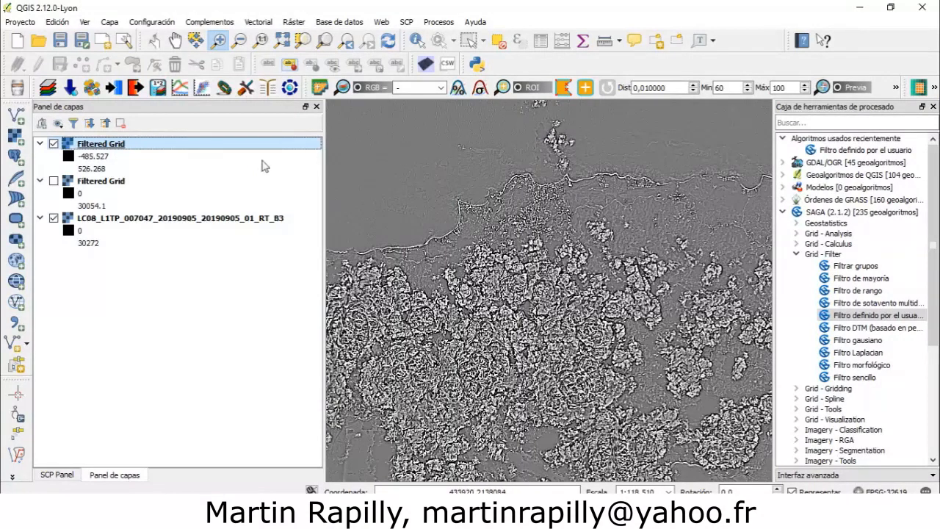
left_click(53, 144)
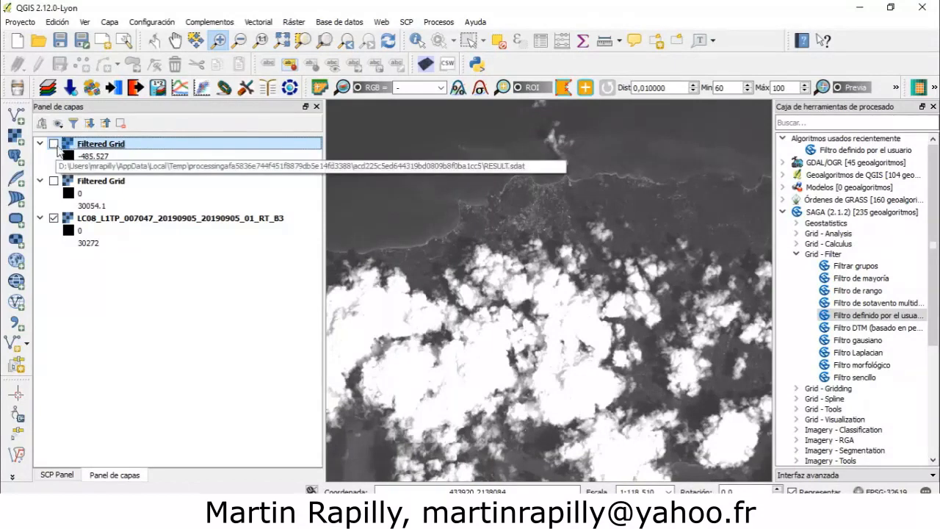
left_click(53, 144)
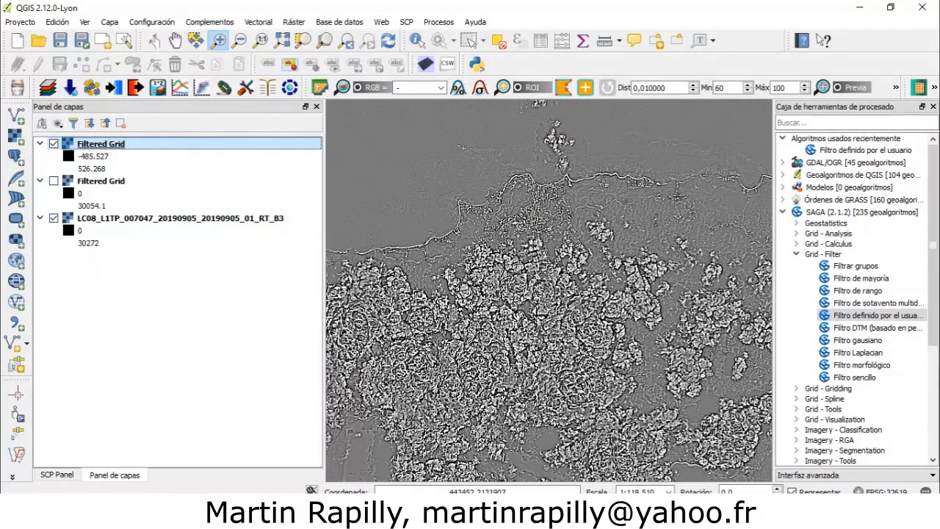
scroll(544, 288, "down", 1)
scroll(544, 288, "down", 1)
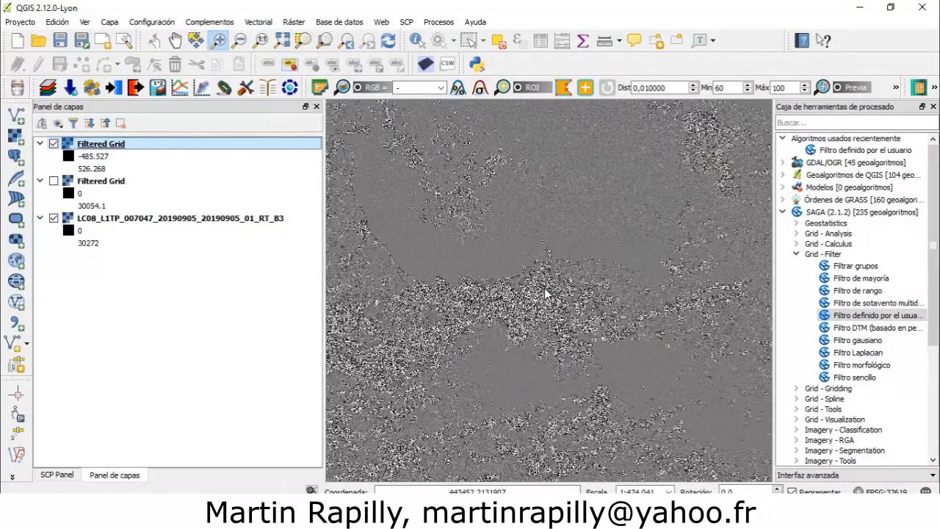
scroll(544, 287, "up", 1)
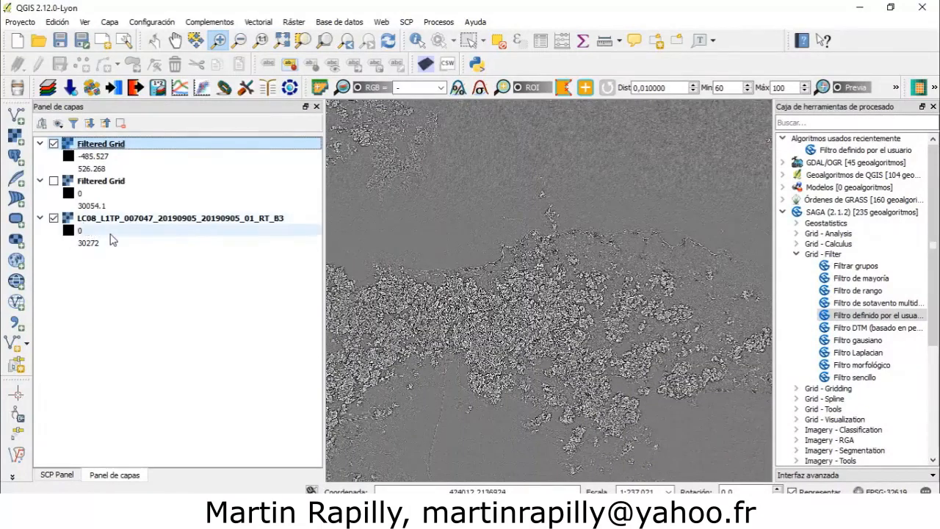
- Reopen SAGA's user-defined filter and choose LC08_L1TP_007047_20190905_20190905_01_RT_B3 as the input grid
double_click(862, 316)
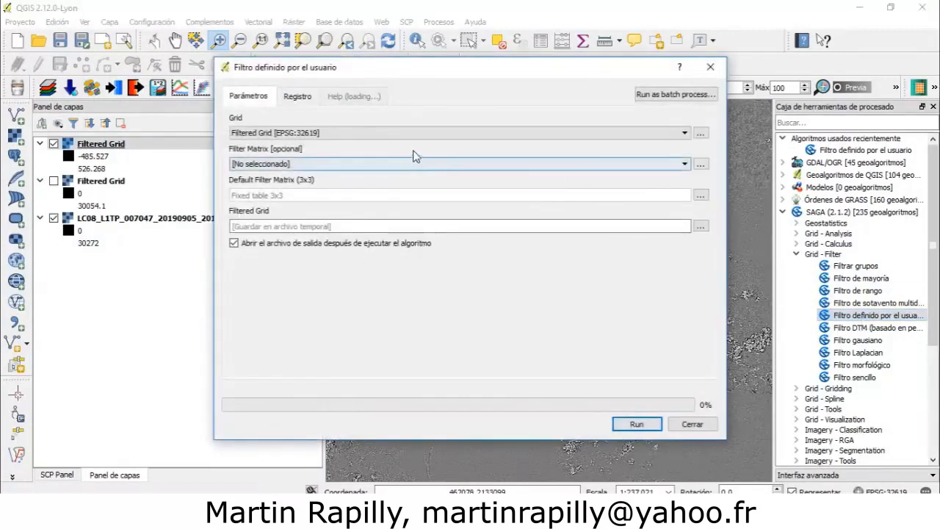
left_click(339, 133)
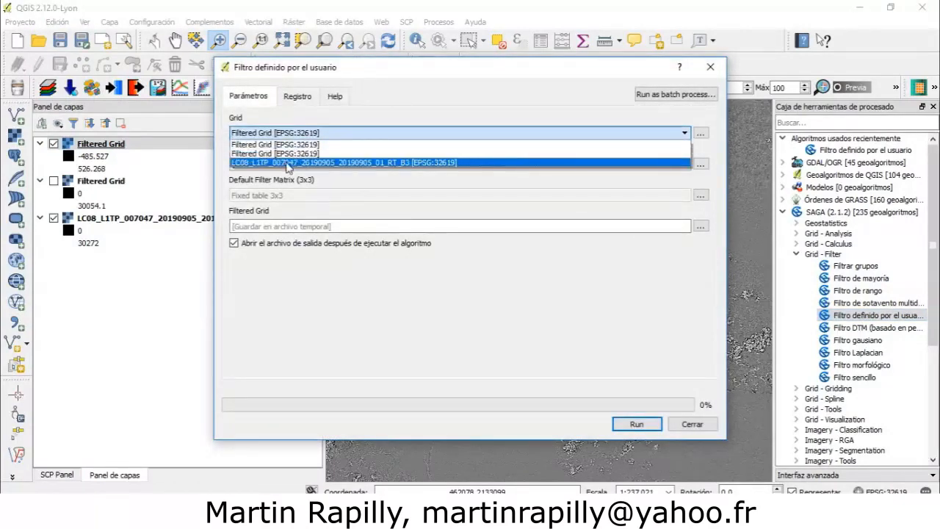
left_click(361, 162)
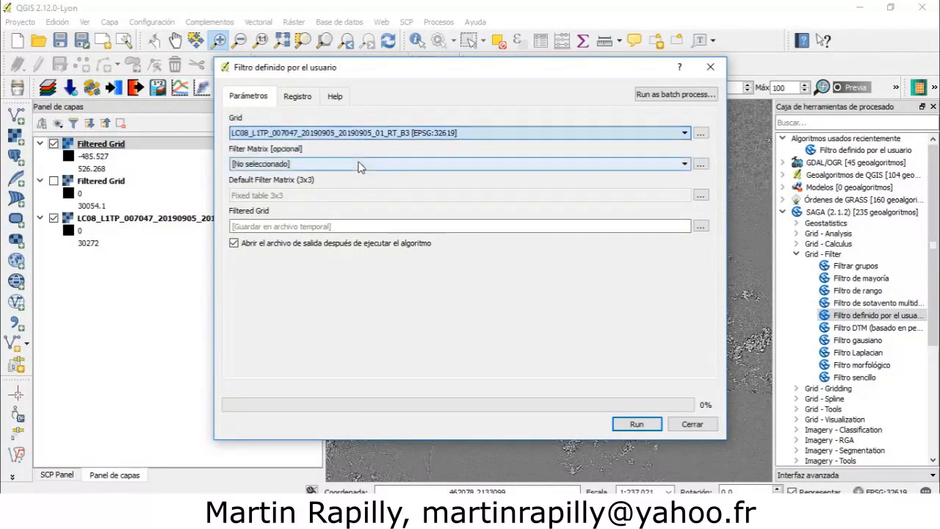
- Open the default 3x3 filter matrix and set all three cells of the first column to -0.11111
left_click(701, 196)
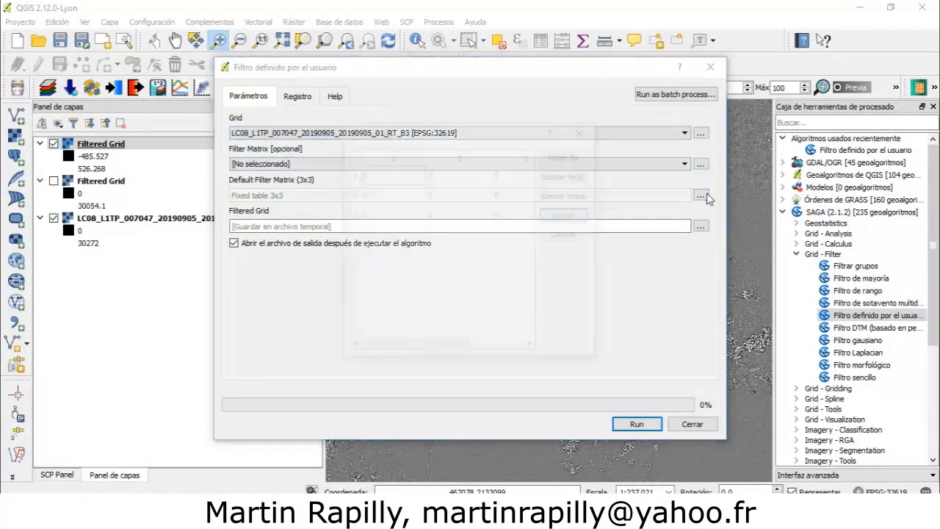
double_click(374, 174)
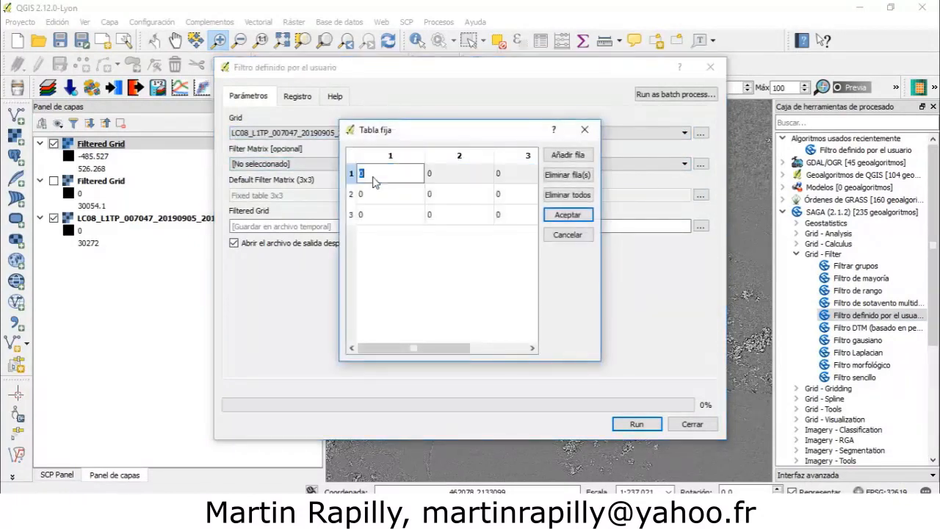
type("-0.11111")
double_click(378, 193)
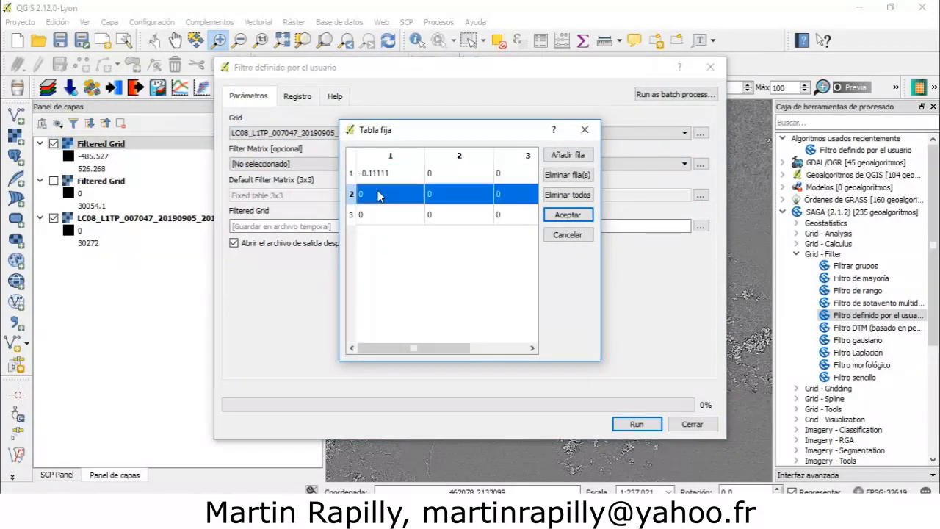
type("-0.11111")
double_click(378, 214)
type("-0.11111")
- Set the second and third cells of the matrix's first row to -0.11111
left_click(445, 176)
double_click(445, 176)
type("-0.11111")
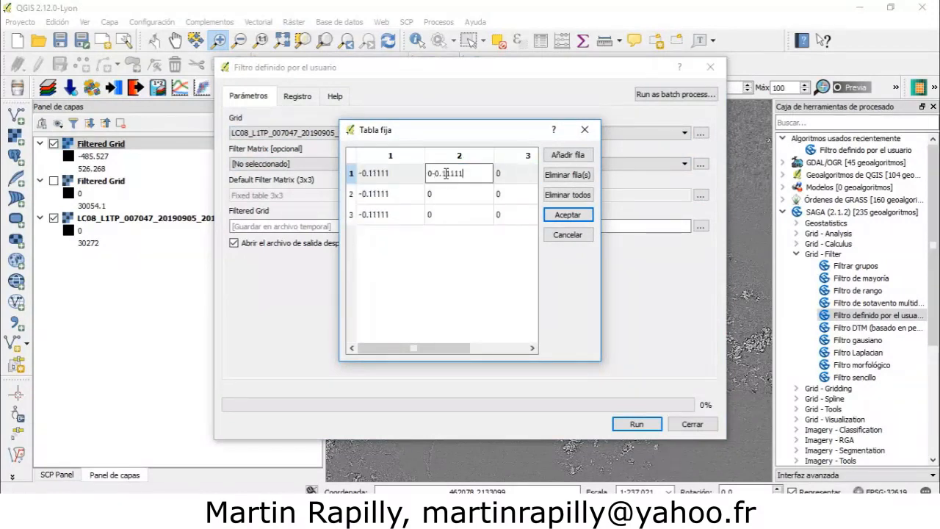
left_click(433, 173)
key("BackSpace")
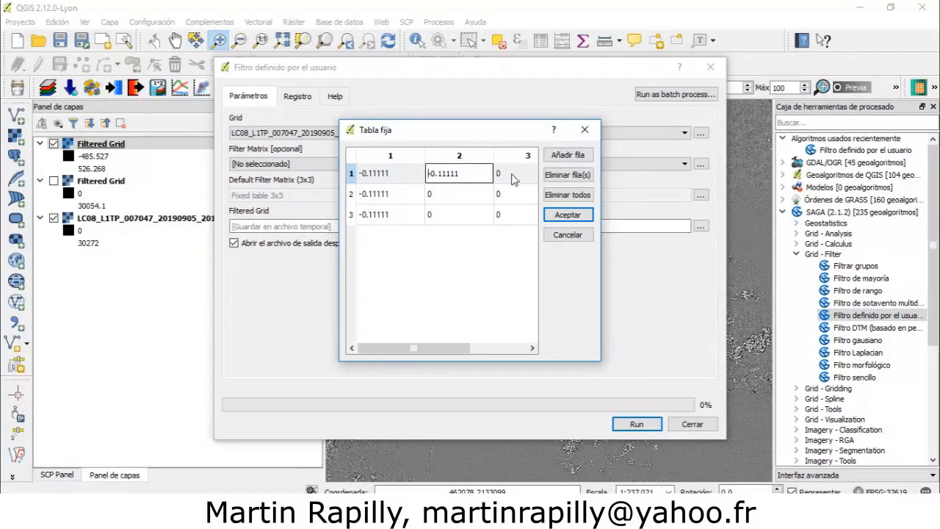
double_click(514, 174)
type("-0.11111")
- Set the remaining outer cells of the matrix, in rows 2 and 3 of columns 2 and 3, to -0.11111, leaving out the centre
left_click(513, 193)
double_click(513, 193)
type("-0.11111")
left_click(505, 214)
double_click(505, 214)
type("-0.11111")
left_click(446, 222)
double_click(445, 220)
type("-0.11111")
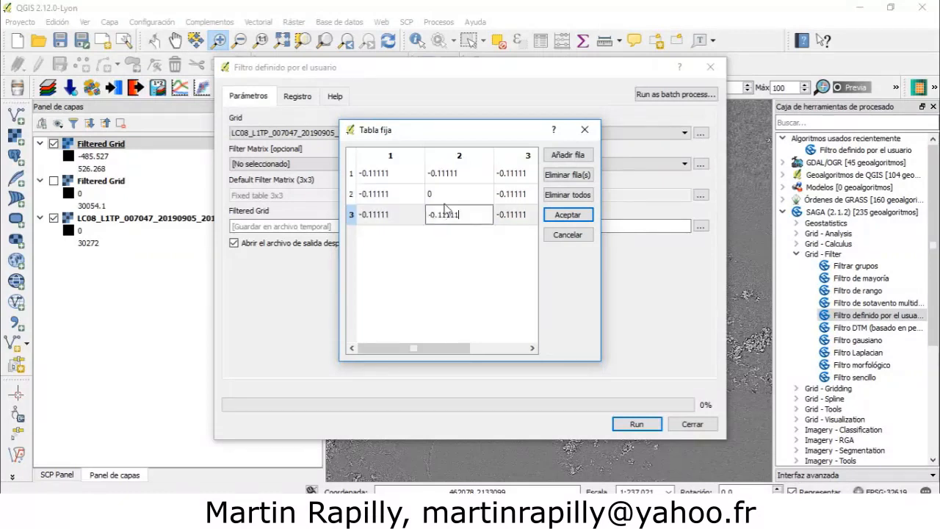
- Set the centre cell of the filter matrix to 1.88888
left_click(444, 193)
double_click(445, 193)
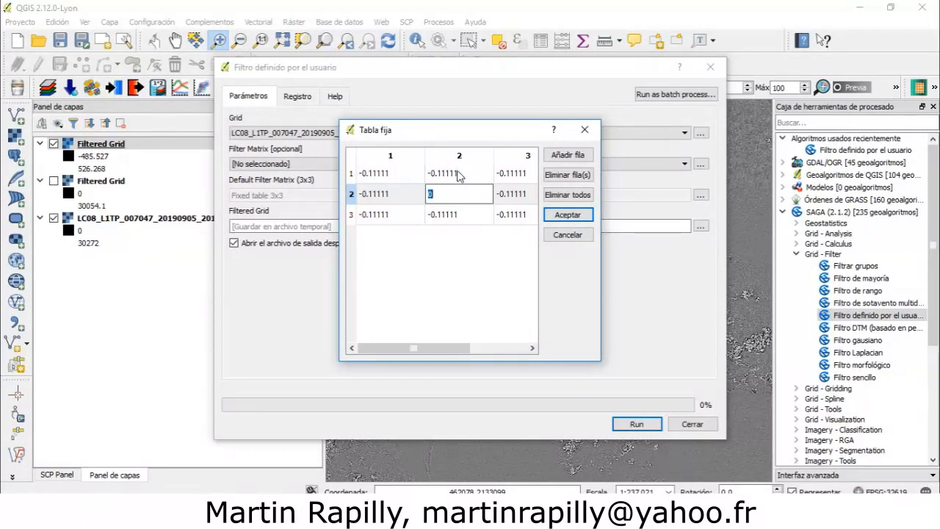
left_click(444, 193)
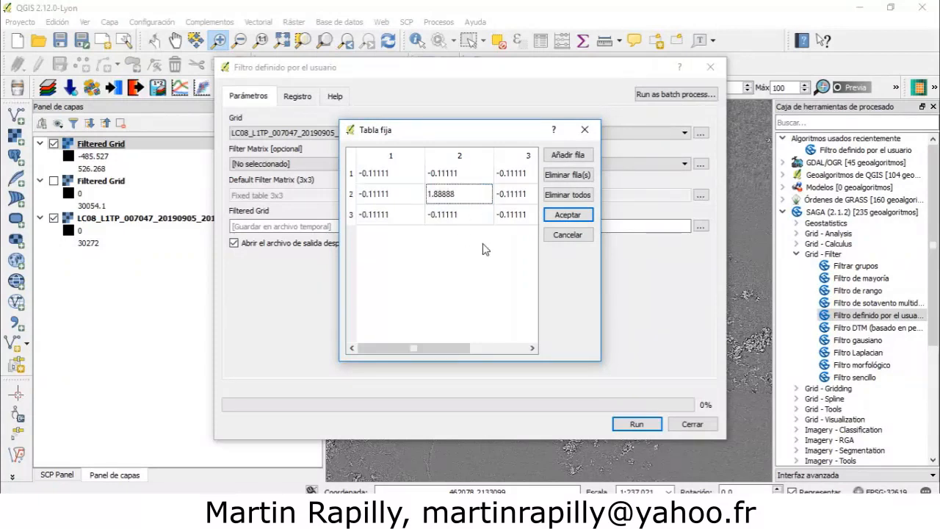
- Accept the matrix and run the user-defined filter on the band 3 grid with a temporary output file, and close the Python console
left_click(558, 215)
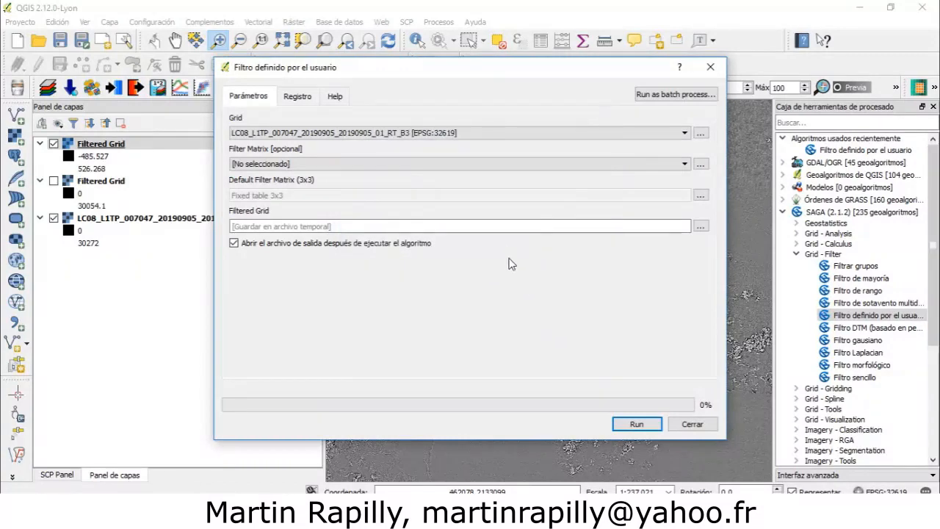
left_click(636, 424)
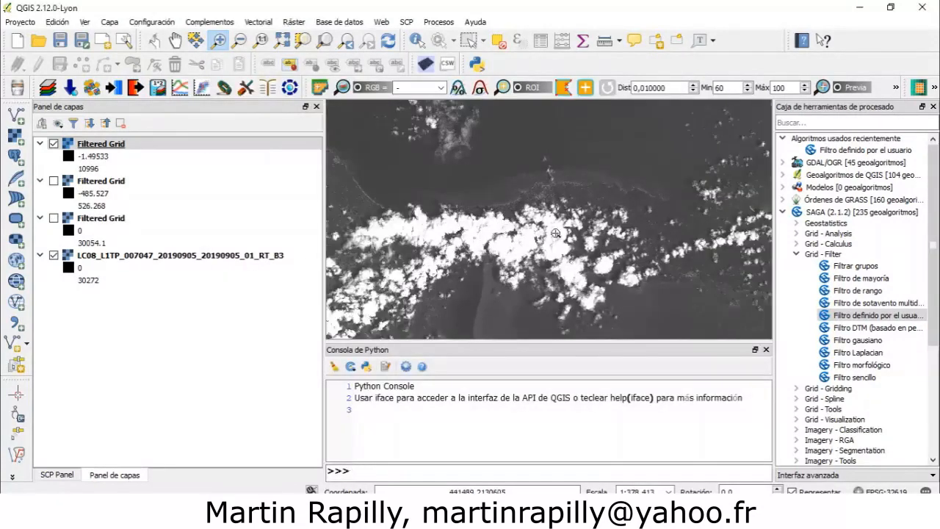
left_click(766, 350)
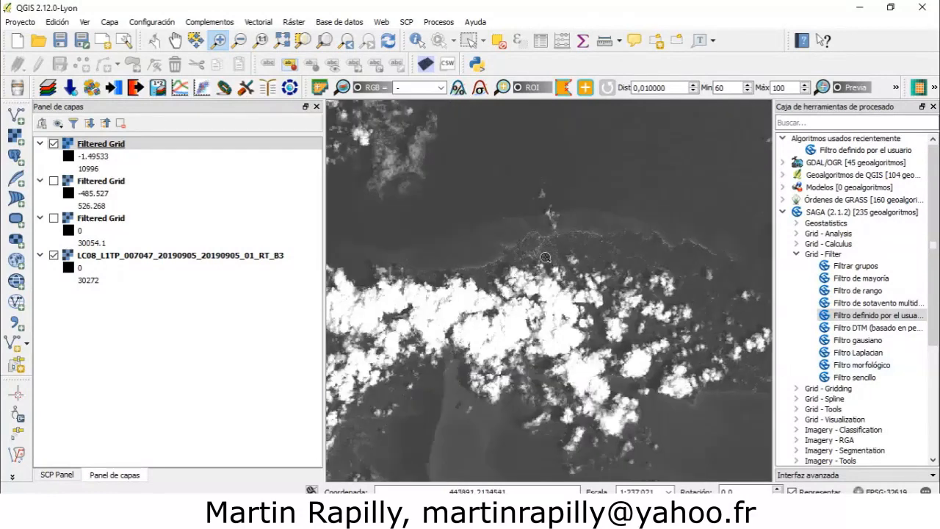
- Compare the newest Filtered Grid with the original band 3 image by toggling its visibility, in overview and close up on the built-up area
left_click(54, 144)
left_click(53, 144)
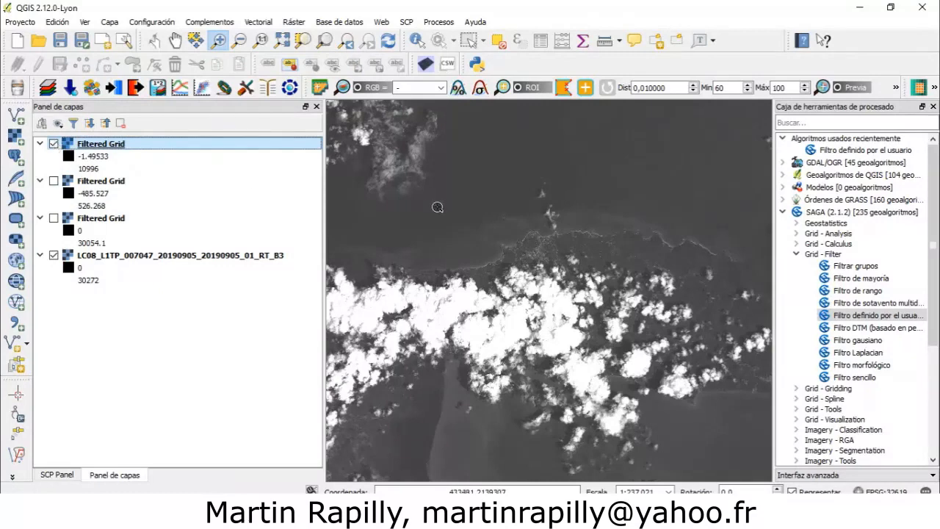
left_click_drag(488, 219, 628, 332)
left_click_drag(385, 188, 609, 346)
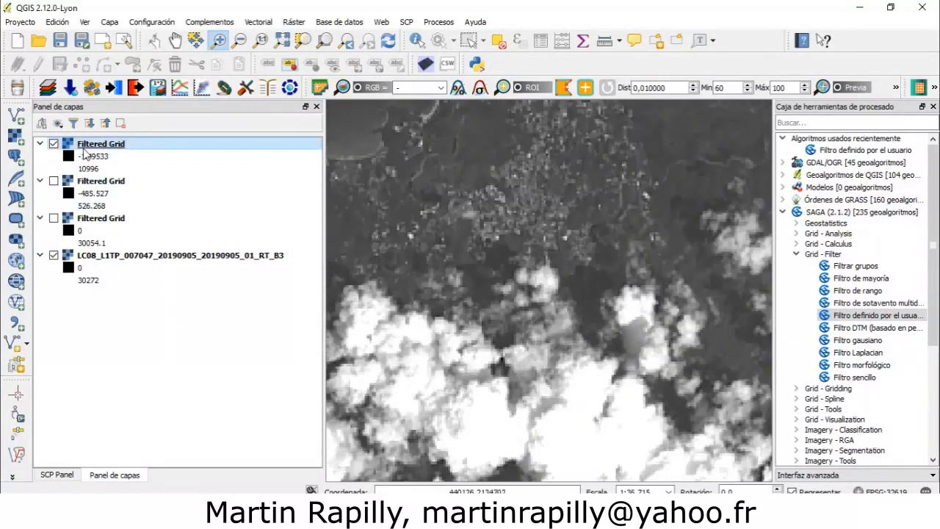
left_click(54, 144)
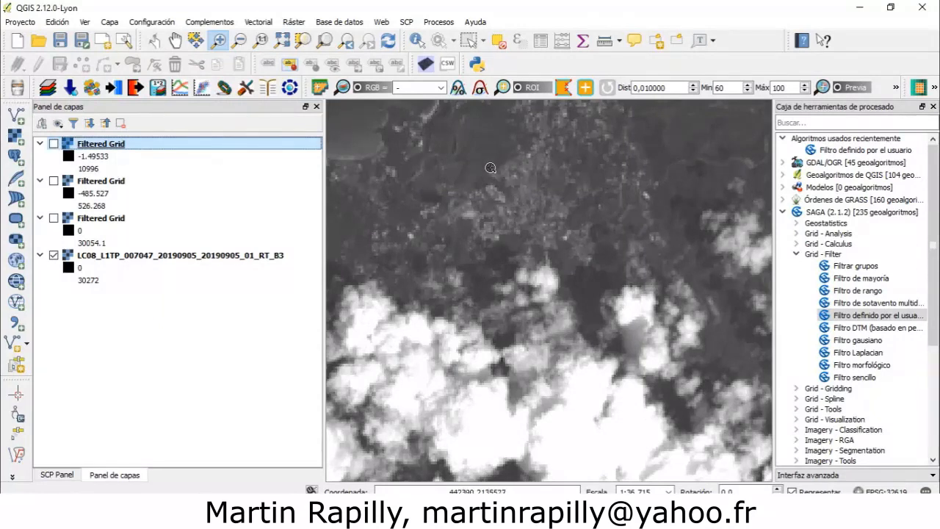
left_click_drag(658, 260, 674, 263)
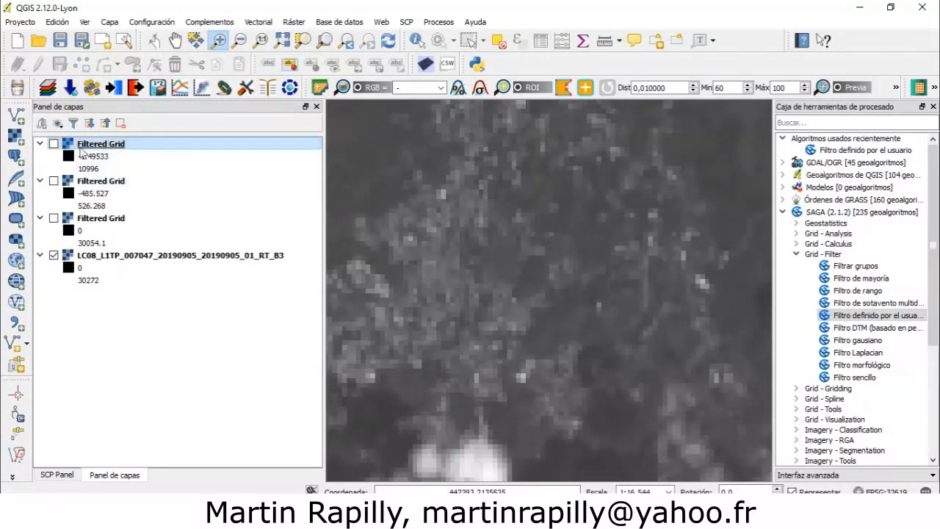
left_click(54, 144)
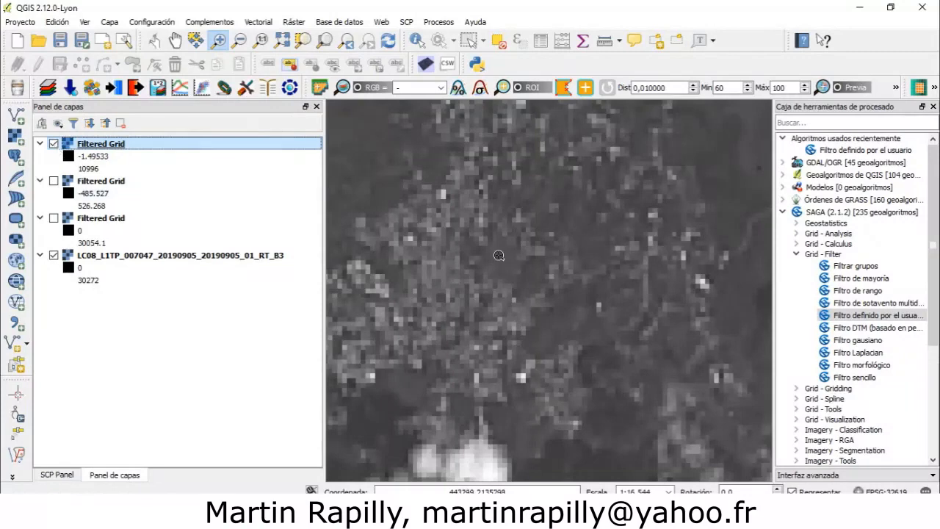
- Toggle the newest Filtered Grid repeatedly to compare the sharpness of the coastline and town with the original band 3 image
scroll(498, 254, "up", 1)
scroll(497, 255, "down", 2)
left_click(54, 144)
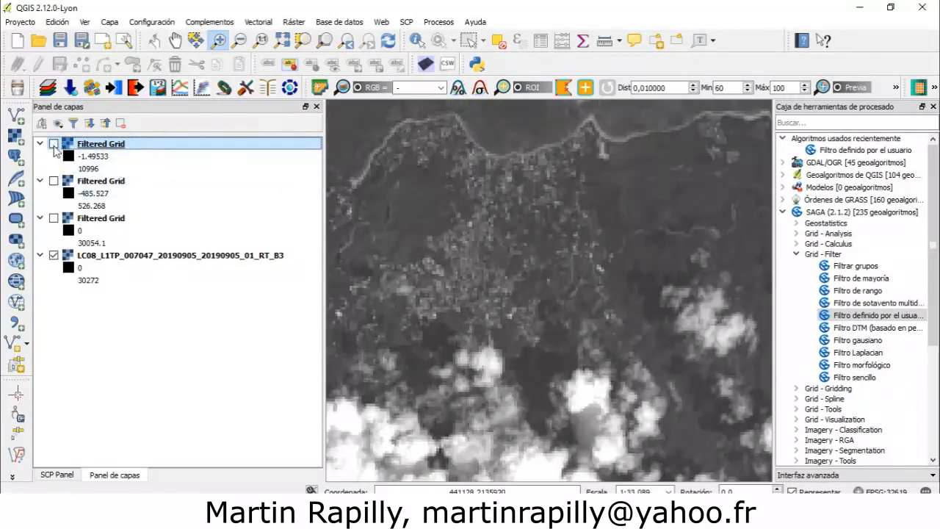
left_click(53, 143)
left_click(53, 144)
left_click(54, 144)
left_click(55, 144)
left_click(55, 145)
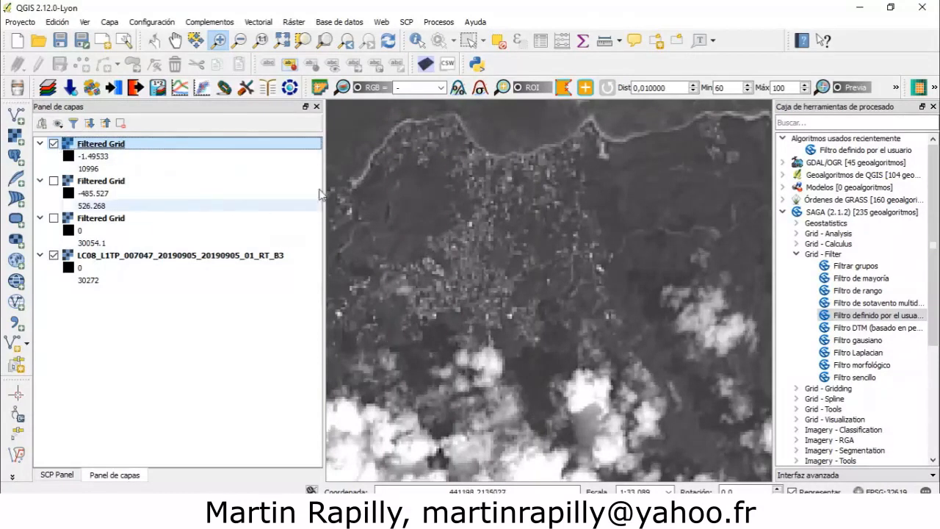
- Compare the cloud-covered area south of the town in the newest Filtered Grid and the original image by toggling the filtered layer
left_click(174, 40)
left_click_drag(429, 371, 543, 253)
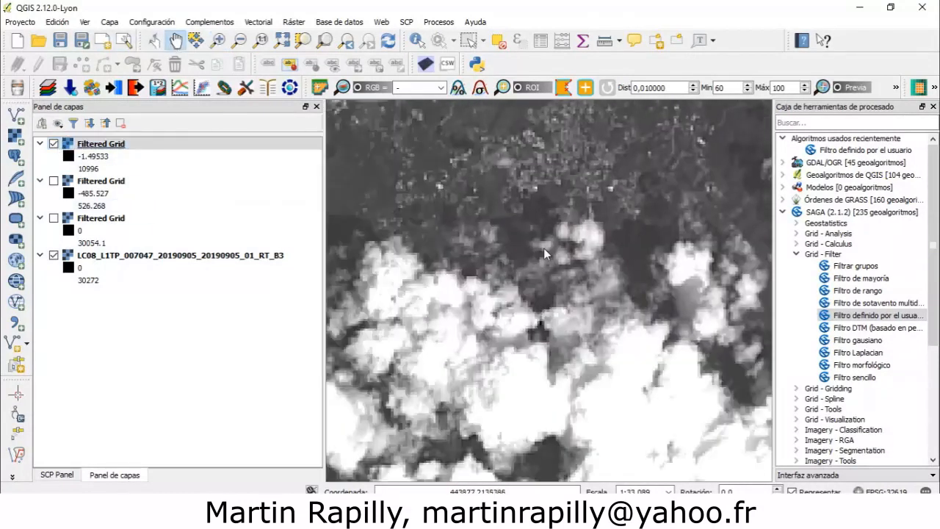
left_click(54, 144)
left_click(53, 144)
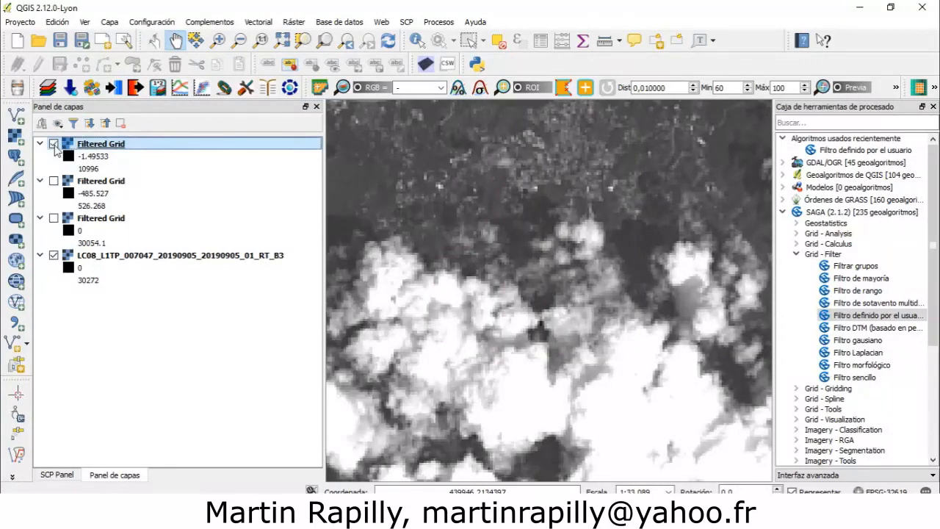
left_click(55, 145)
left_click(54, 145)
- Reopen SAGA's user-defined filter and open its default 3x3 filter matrix for editing
double_click(838, 316)
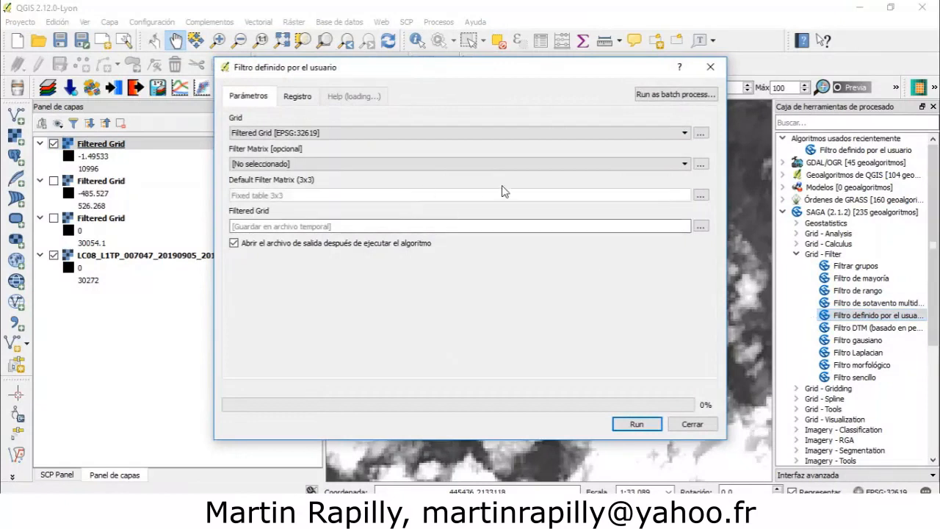
left_click(701, 196)
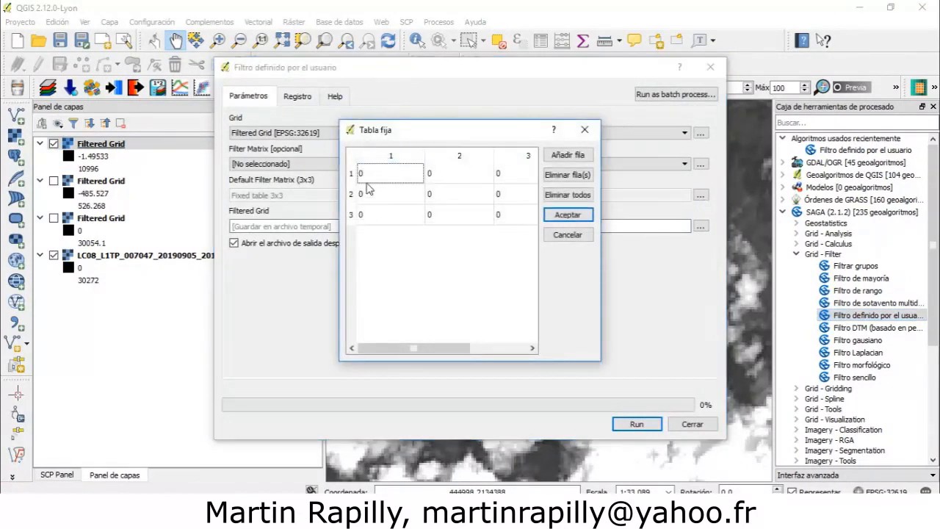